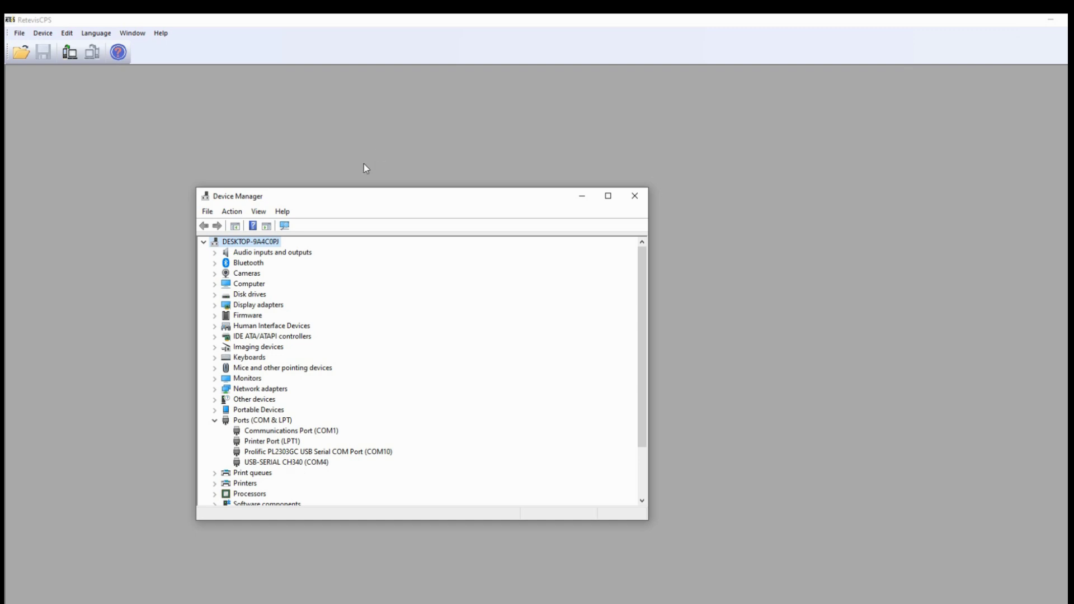
# - Drag the Device Manager window off to the left, out of the way
pyautogui.moveTo(397, 198); pyautogui.dragTo(0, 198)
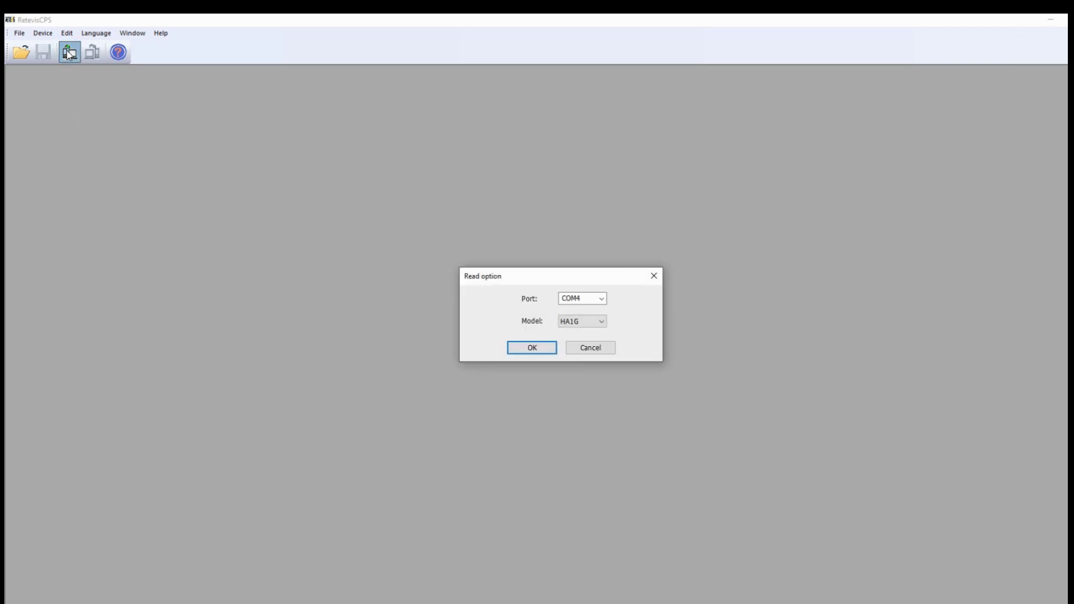
# - Read the radio's data over COM4 with HA1G kept as the model
pyautogui.click(602, 323)
pyautogui.click(603, 323)
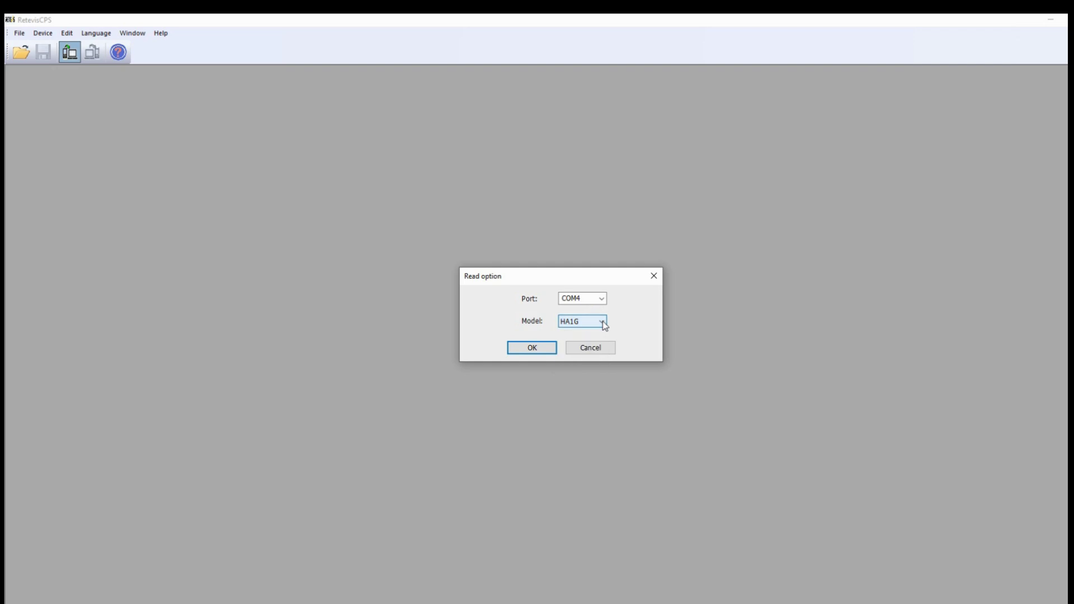
pyautogui.click(532, 349)
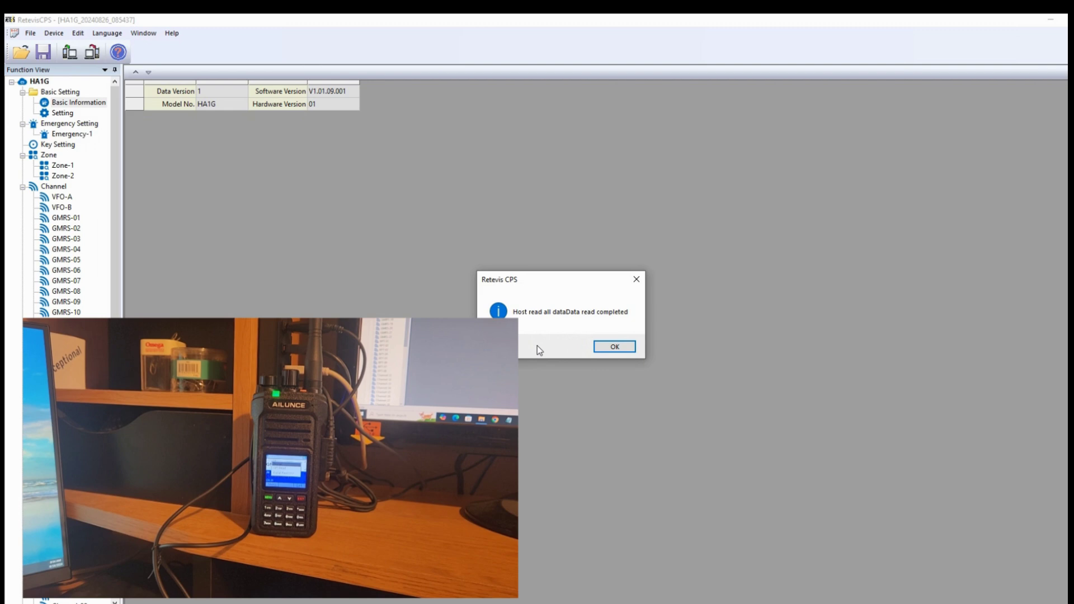
# - Dismiss the read-complete message, check Channel-50's options, then show the full channel table
pyautogui.click(615, 347)
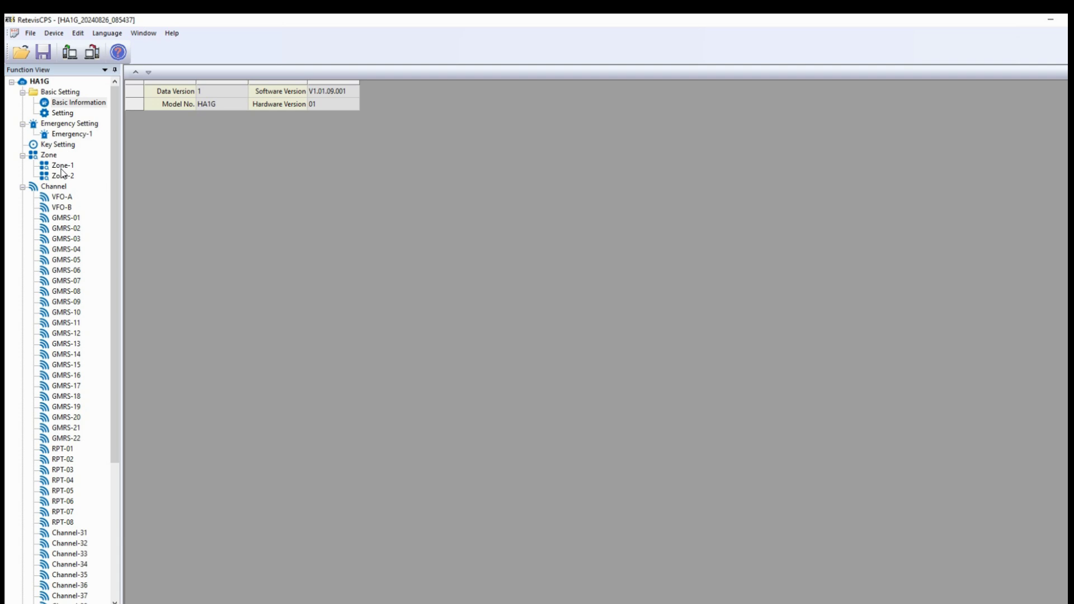
pyautogui.scroll(-6, 67, 539)
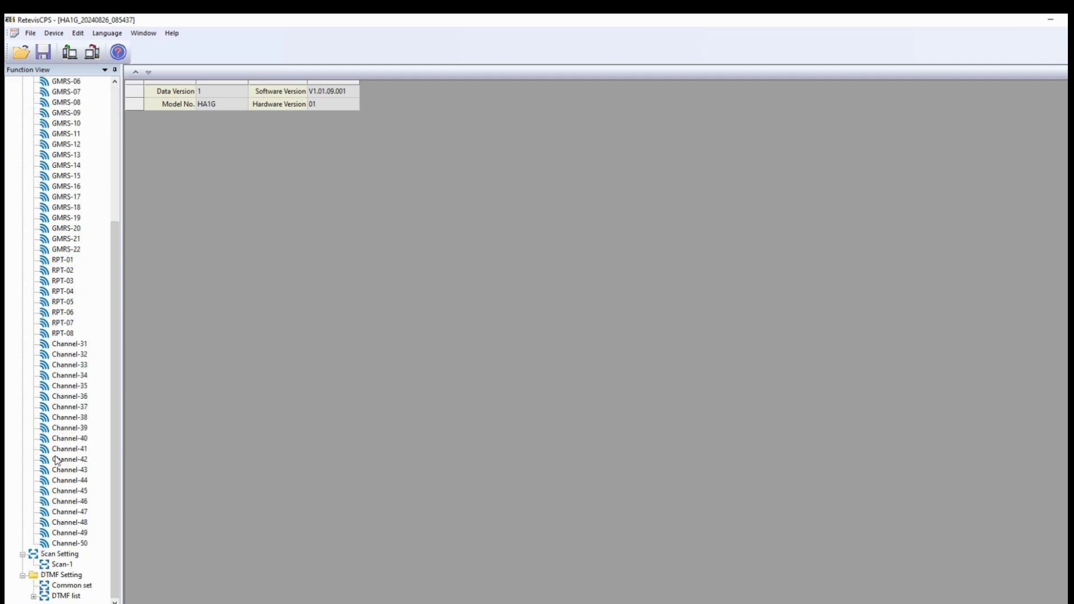
pyautogui.scroll(6, 63, 237)
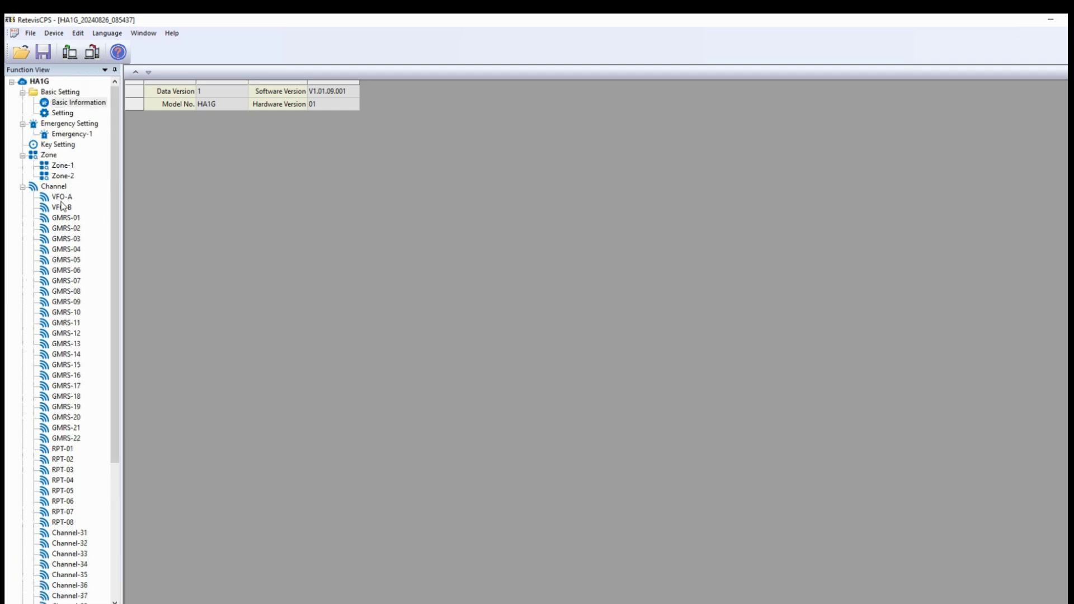
pyautogui.scroll(-6, 65, 274)
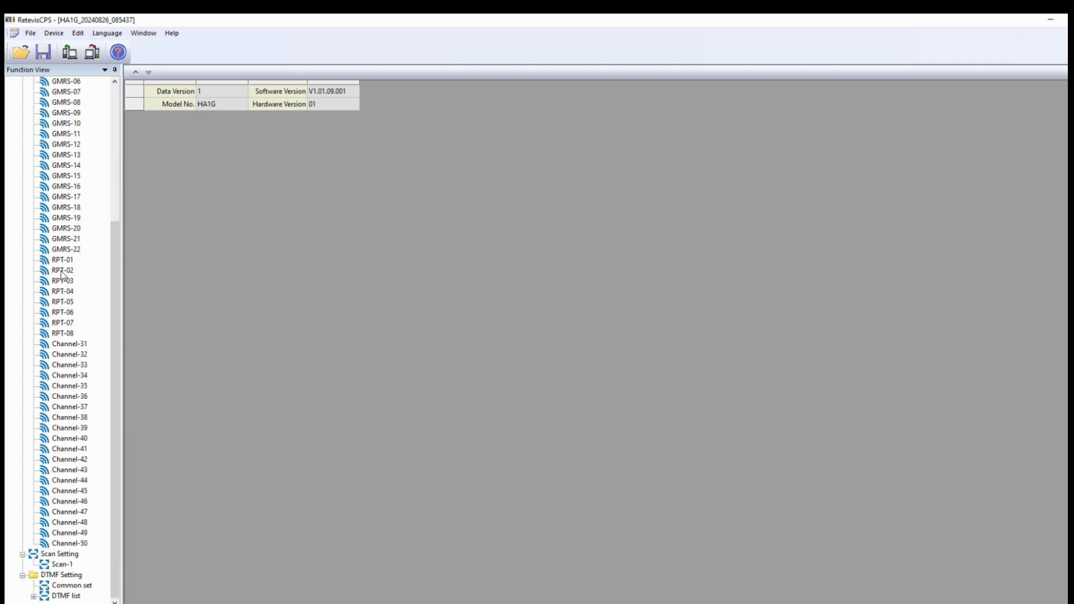
pyautogui.rightClick(70, 547)
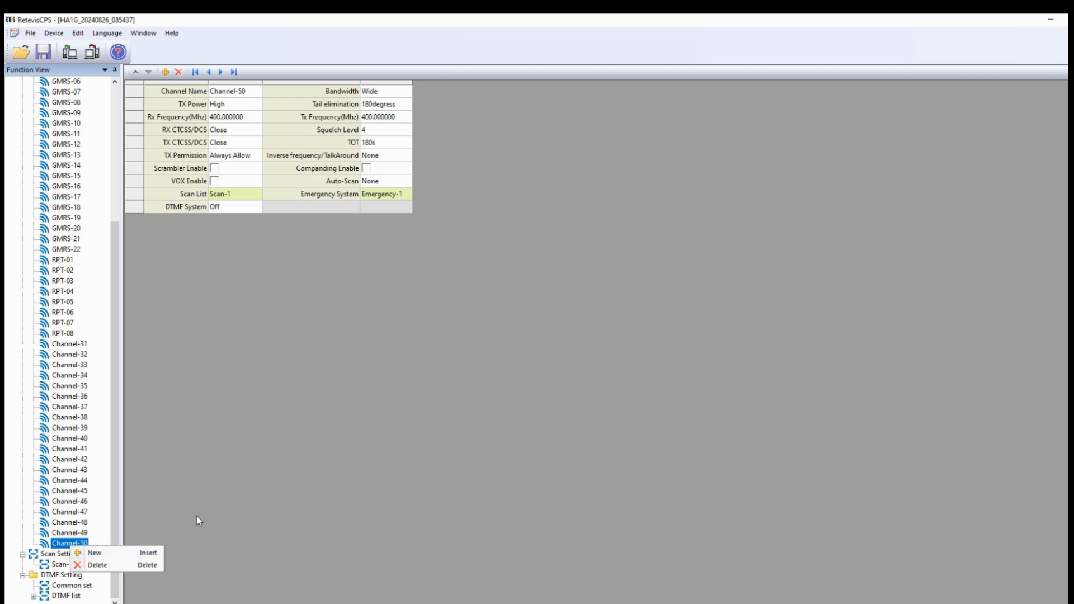
pyautogui.click(241, 497)
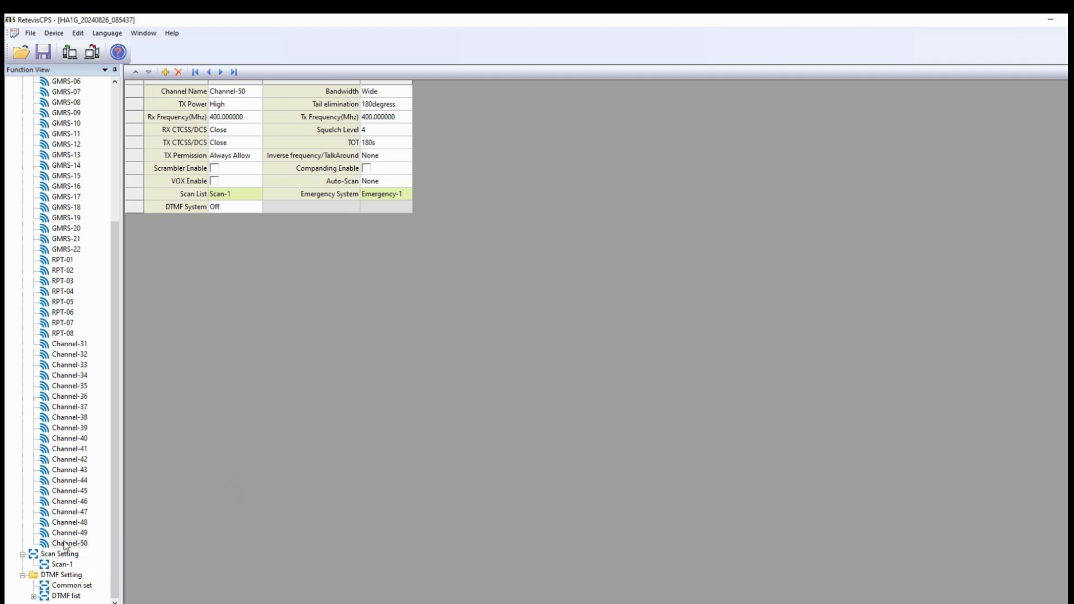
pyautogui.scroll(6, 51, 437)
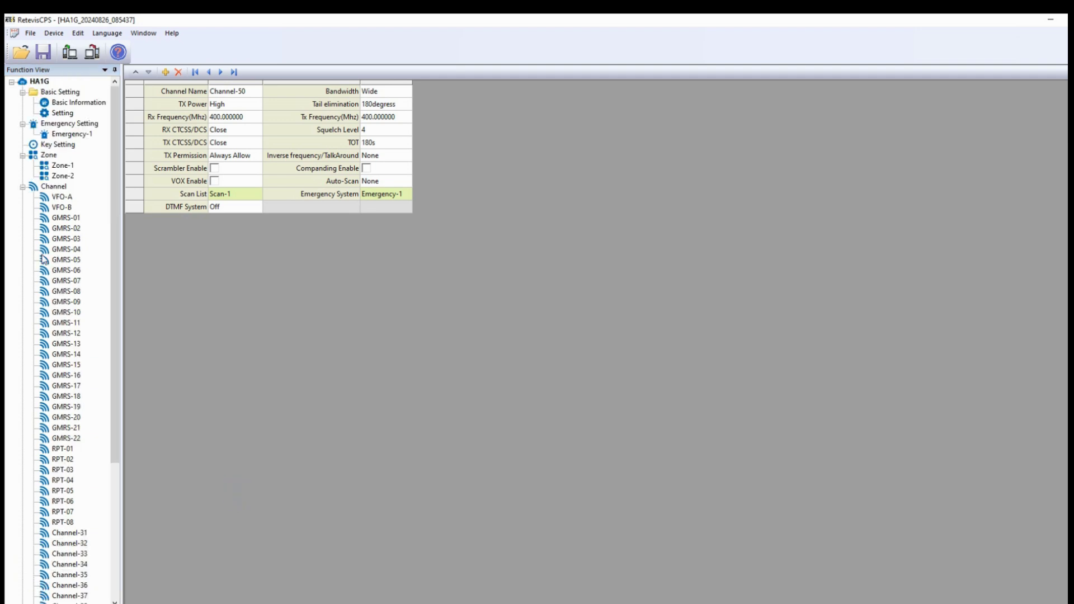
pyautogui.click(55, 188)
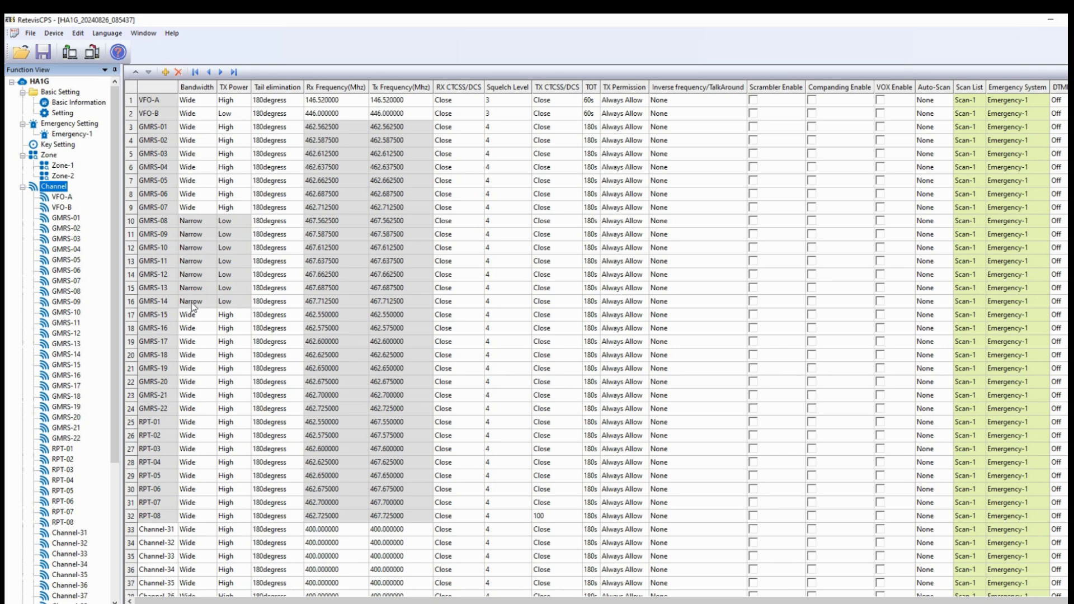
# - Scroll the channel table to rows 16–52, showing Channel-31 onward at 400.000000 MHz
pyautogui.scroll(-5, 248, 374)
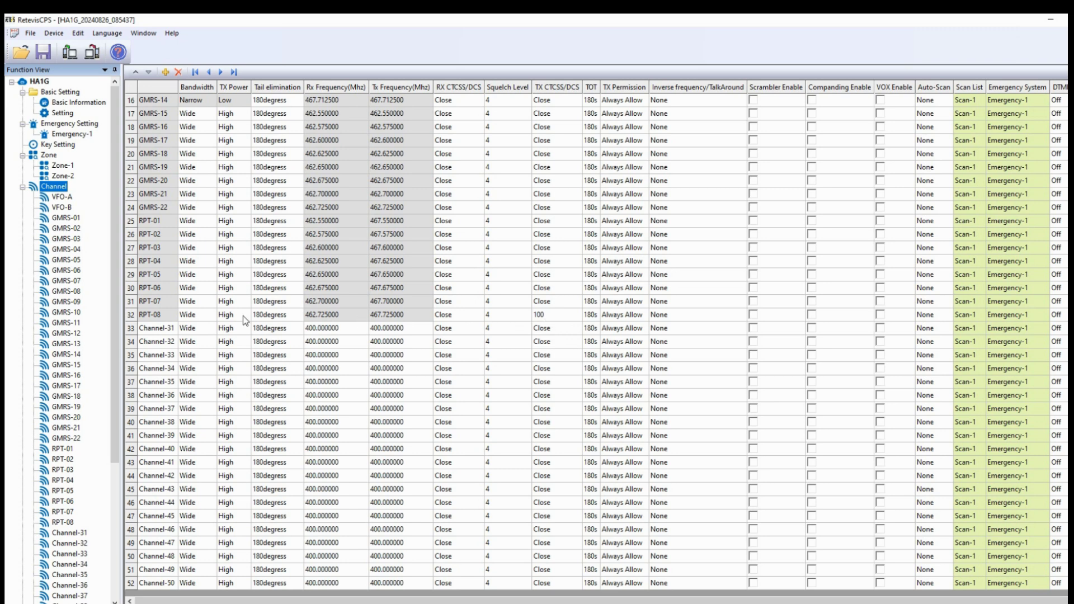
# - Set RPT-08's TX CTCSS/DCS tone to Close in row 32
pyautogui.click(551, 318)
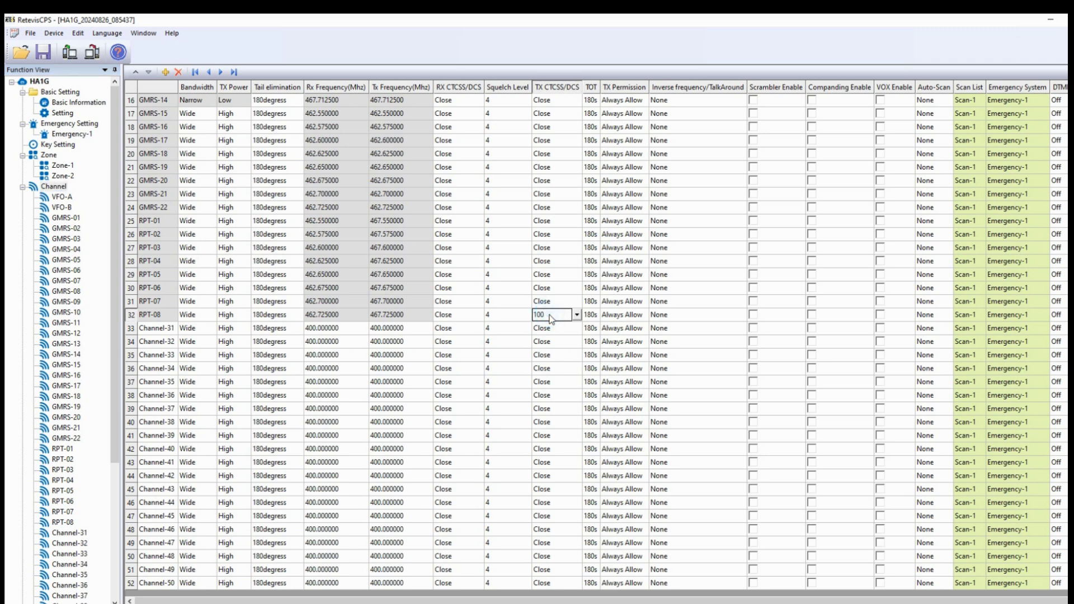
pyautogui.click(577, 315)
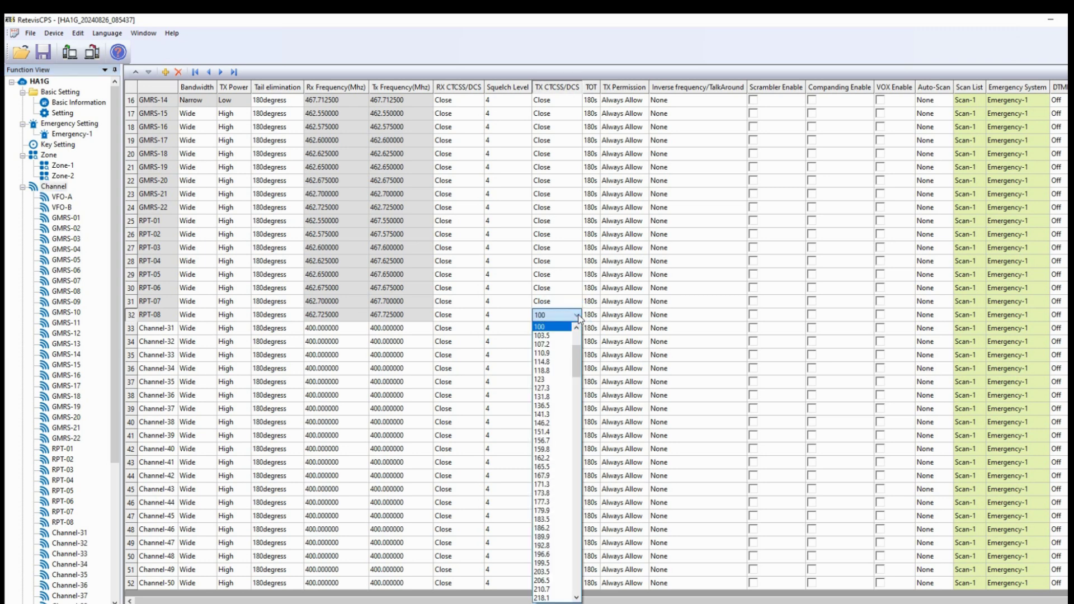
pyautogui.moveTo(576, 351); pyautogui.dragTo(579, 329)
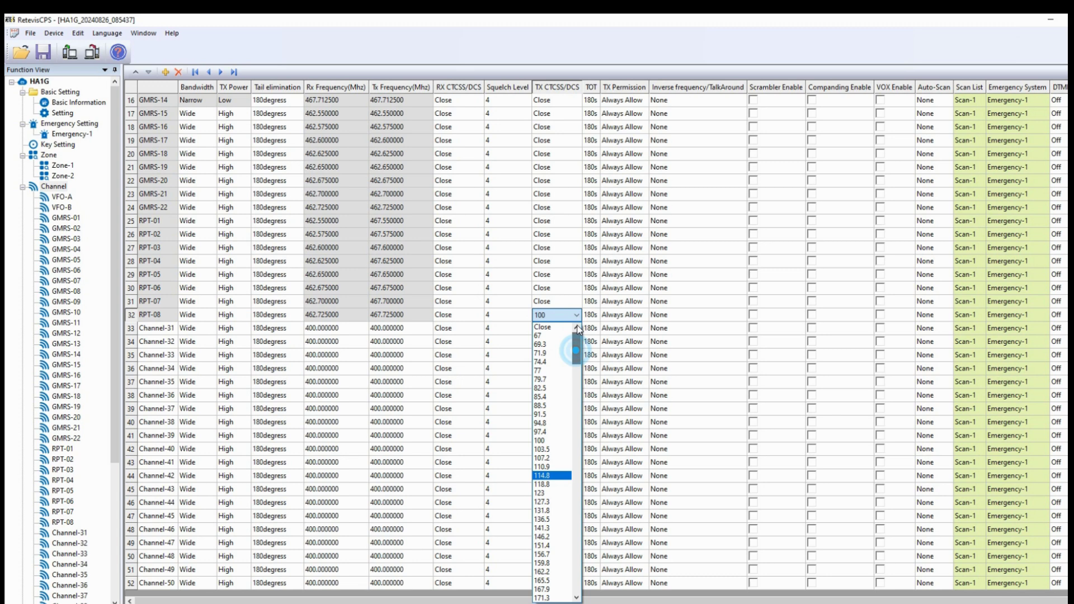
pyautogui.click(542, 327)
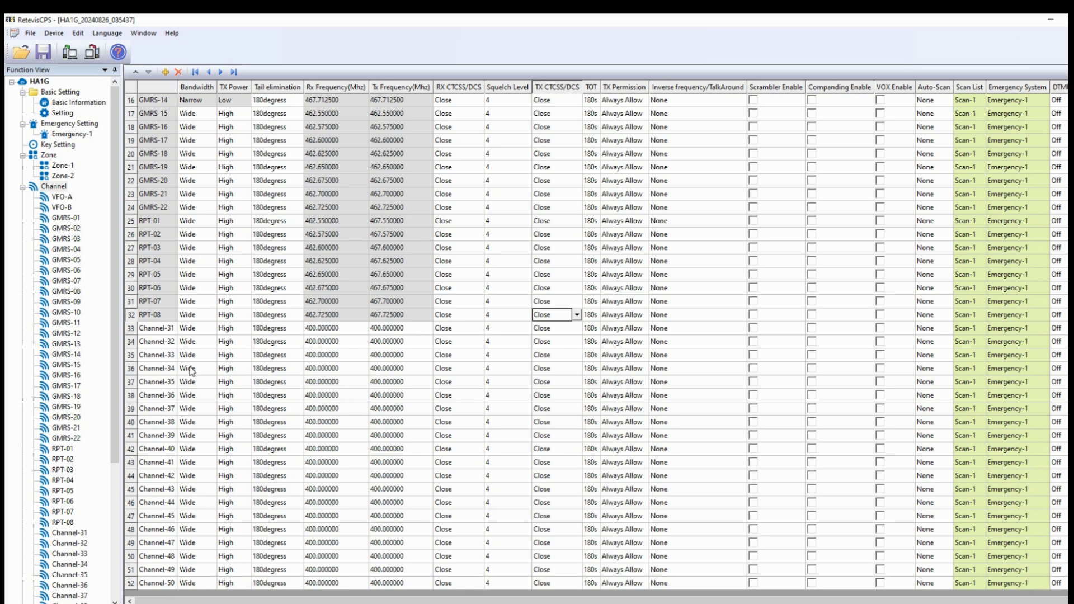
# - Set Channel-31's Rx frequency to 462.725000 and Tx frequency to 467.725000 MHz
pyautogui.click(150, 331)
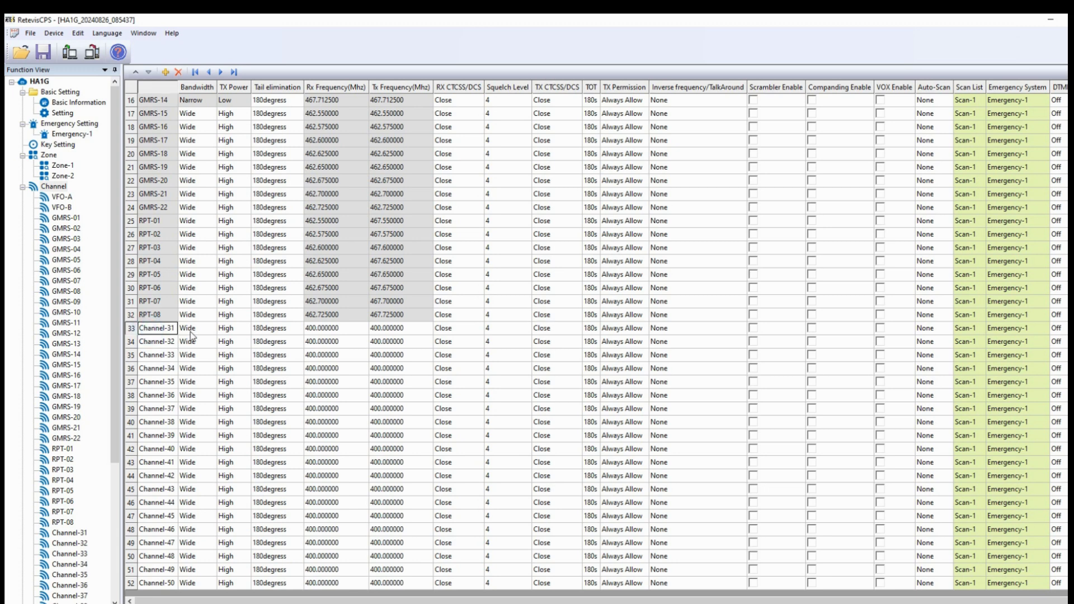
pyautogui.click(328, 330)
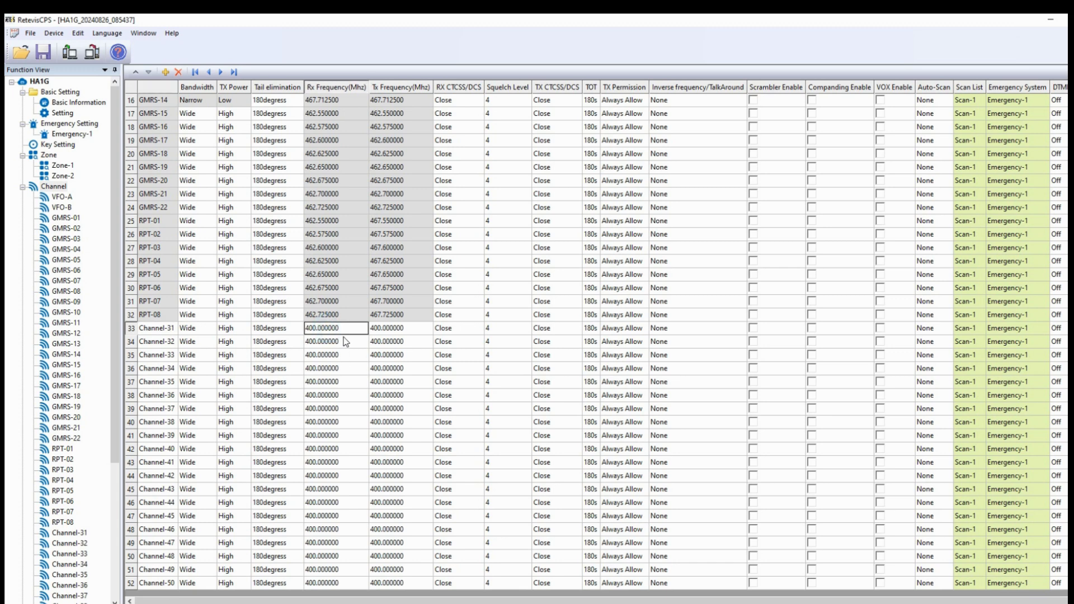
pyautogui.click(316, 330)
pyautogui.write('462.7250')
pyautogui.click(402, 331)
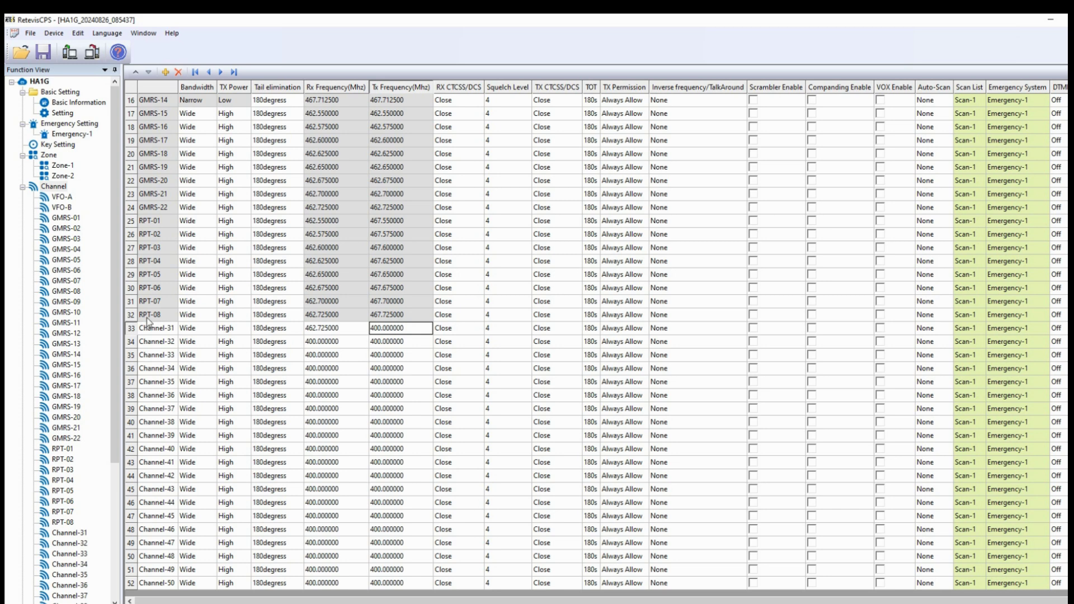
pyautogui.click(403, 332)
pyautogui.click(404, 331)
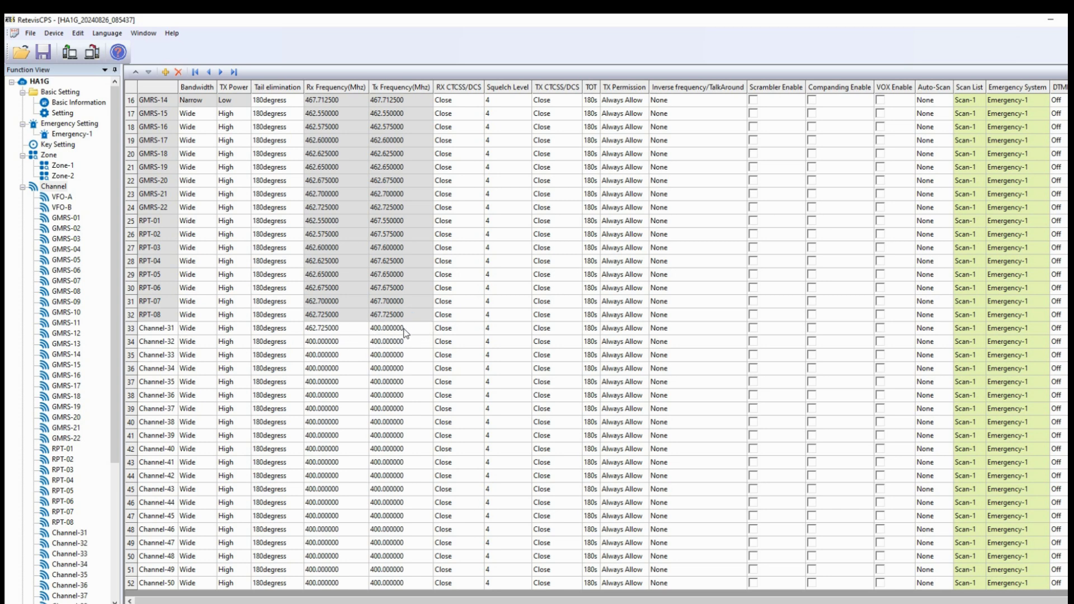
pyautogui.click(404, 333)
pyautogui.doubleClick(392, 330)
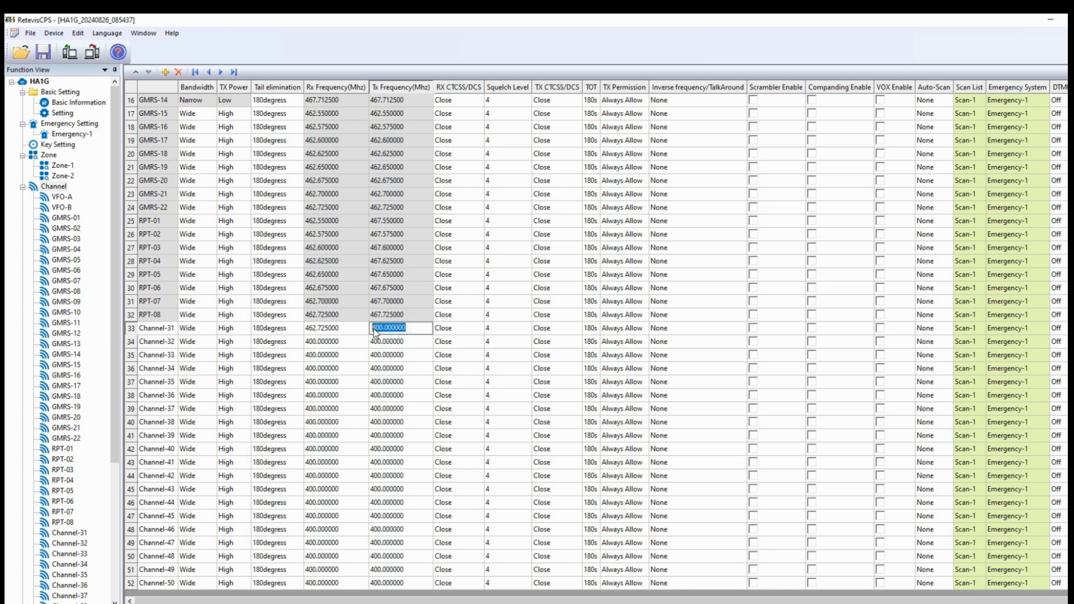
pyautogui.write('467.7250000')
pyautogui.click(355, 326)
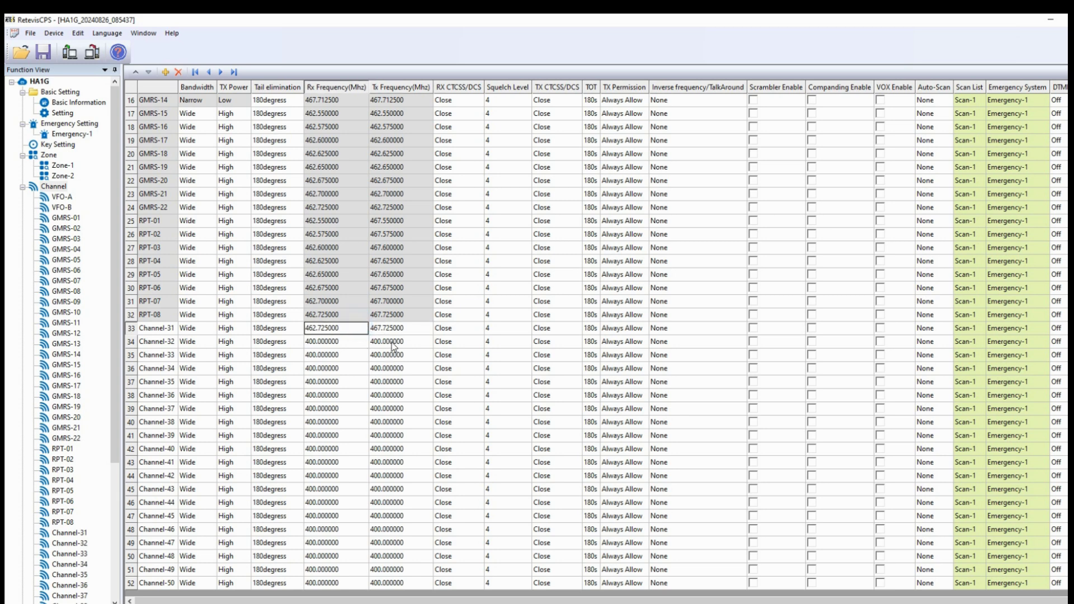
# - Give Channel-31 a TX CTCSS/DCS tone of 100
pyautogui.click(557, 330)
pyautogui.click(577, 329)
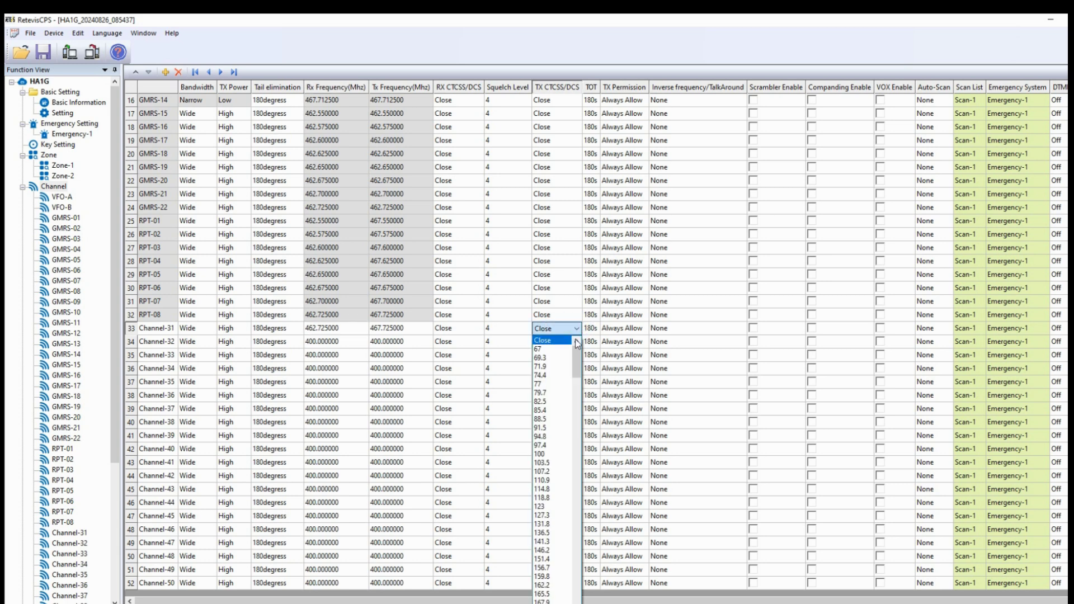
pyautogui.click(543, 454)
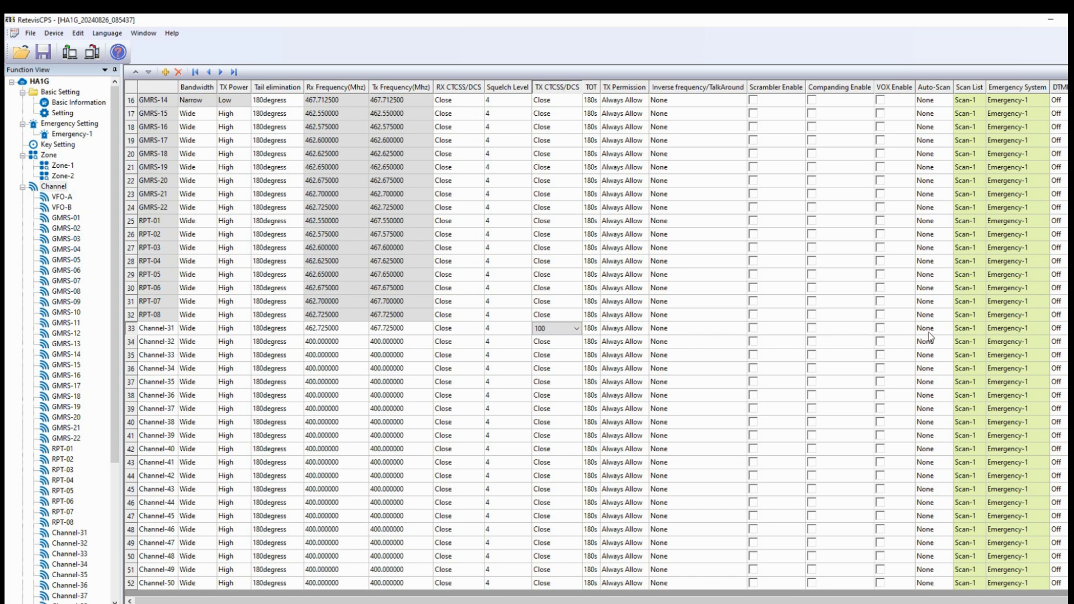
pyautogui.click(152, 331)
pyautogui.click(147, 331)
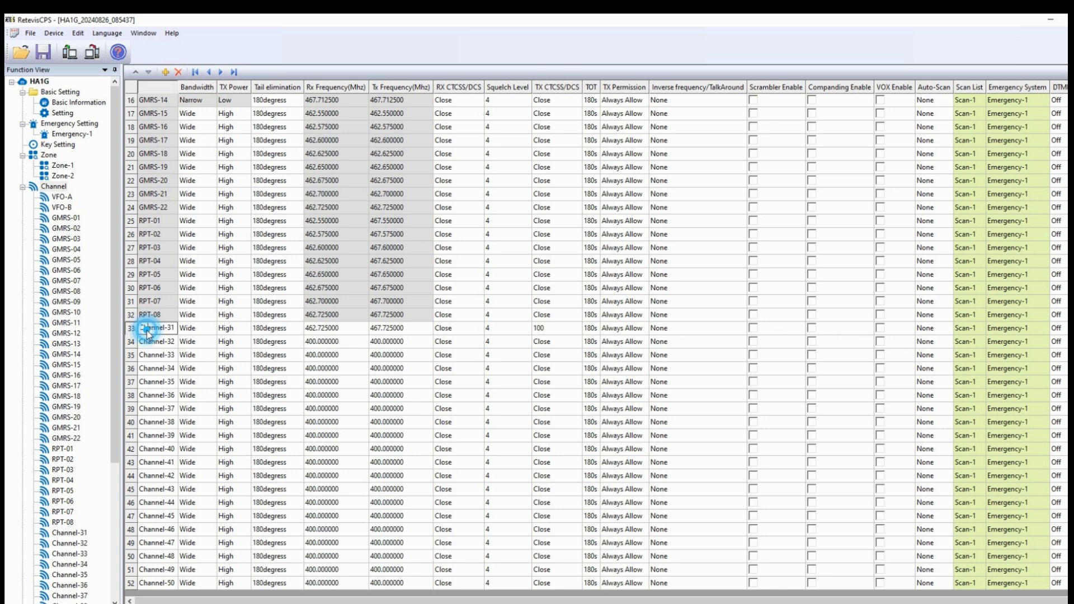
pyautogui.click(175, 329)
pyautogui.moveTo(175, 330); pyautogui.dragTo(131, 335)
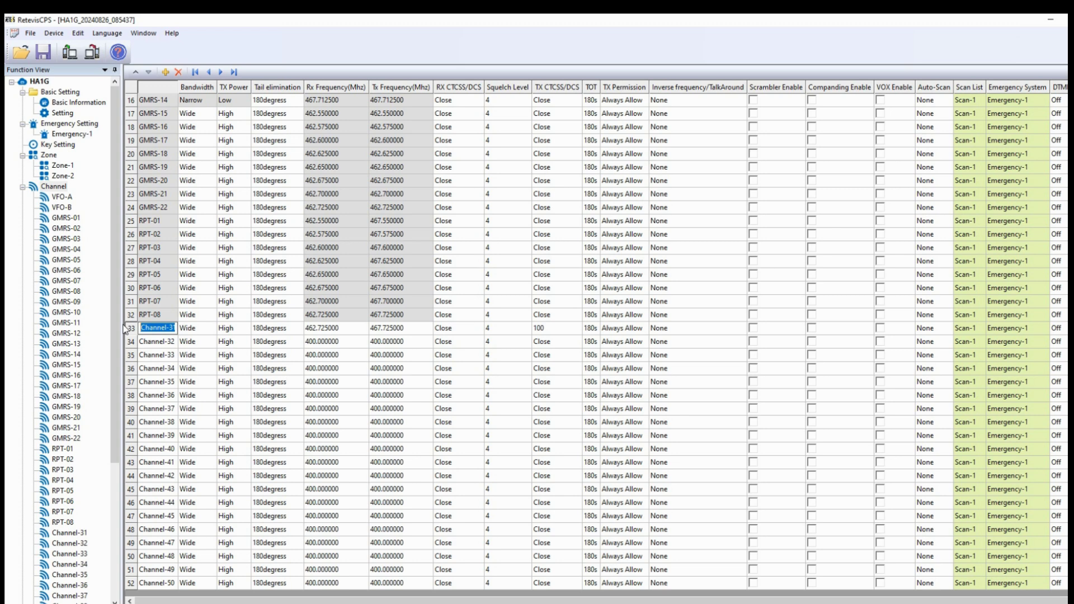
pyautogui.write('Shaw725')
pyautogui.click(226, 369)
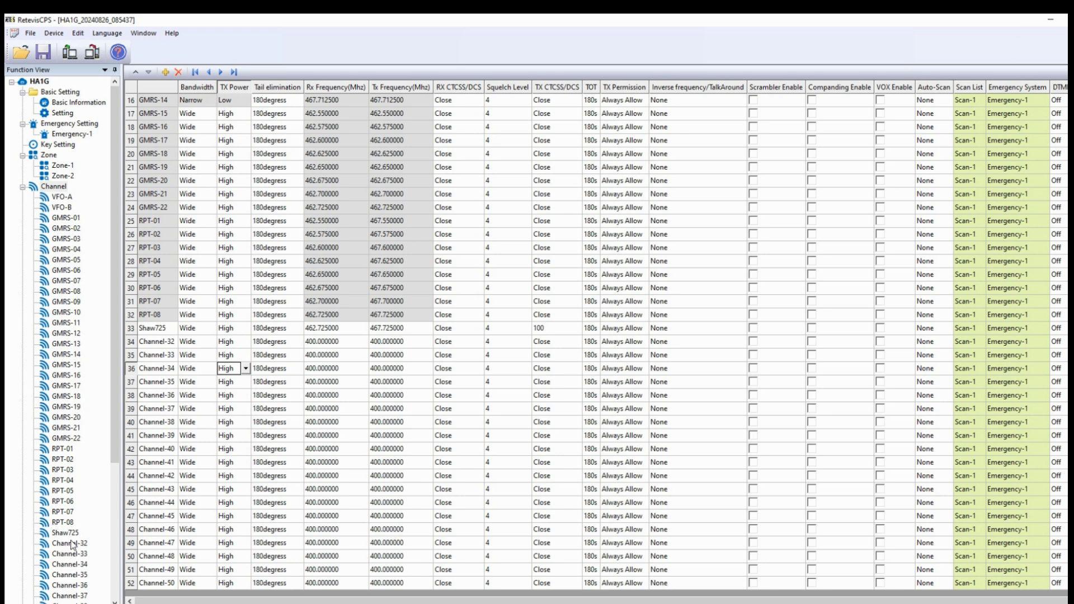
# - View RPT-04's details and the full channel table, then open Zone-1 with its 16 channels
pyautogui.click(66, 481)
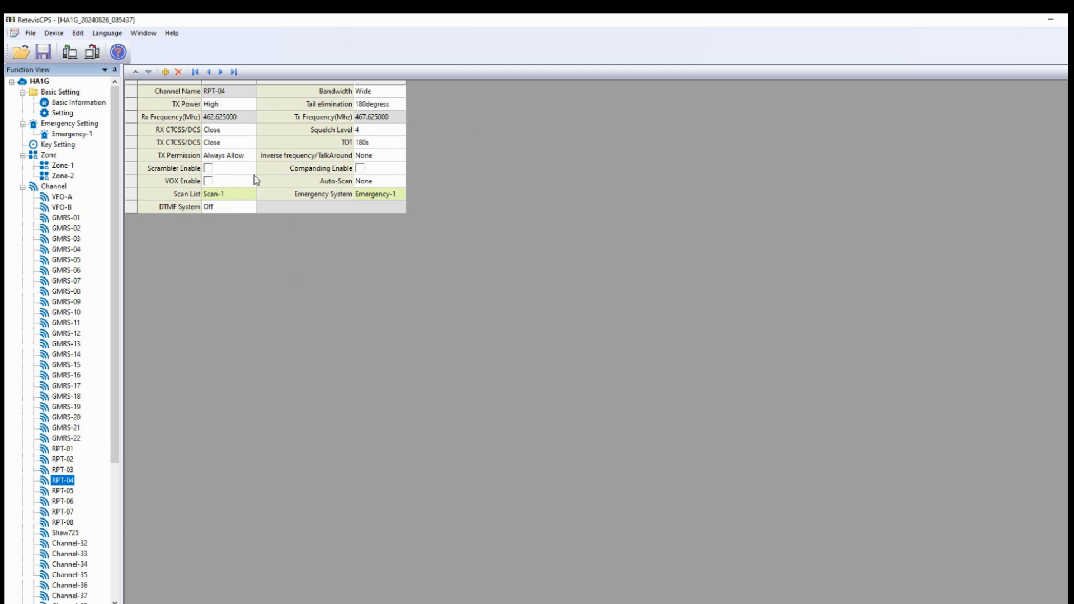
pyautogui.click(54, 187)
pyautogui.click(64, 168)
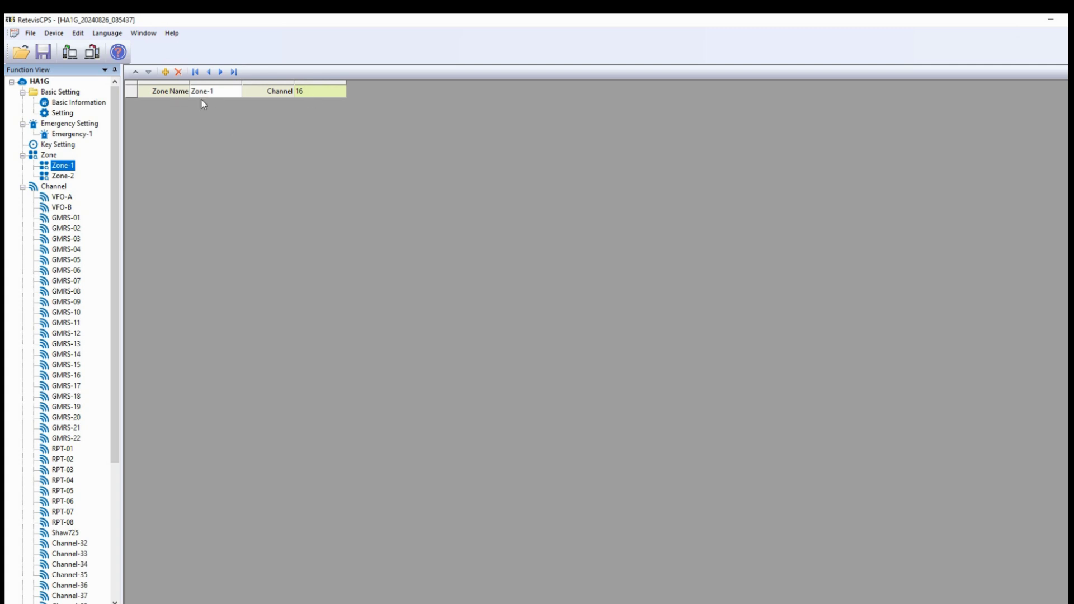
# - List Zone-1's members, then show Zone-2's 14 channels: GMRS-17–22 and RPT-01–08
pyautogui.click(317, 95)
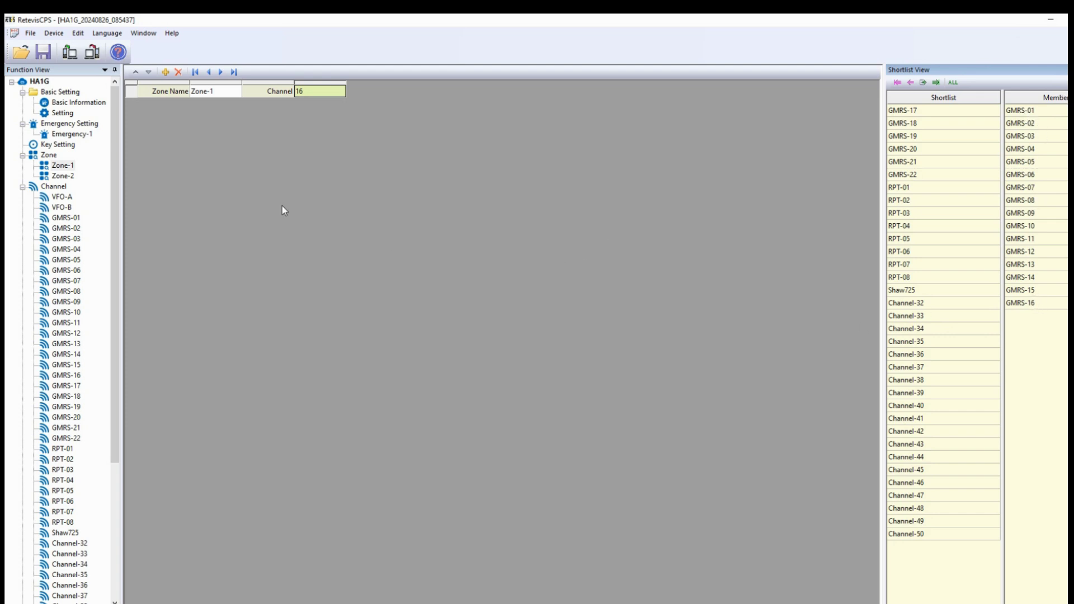
pyautogui.click(62, 176)
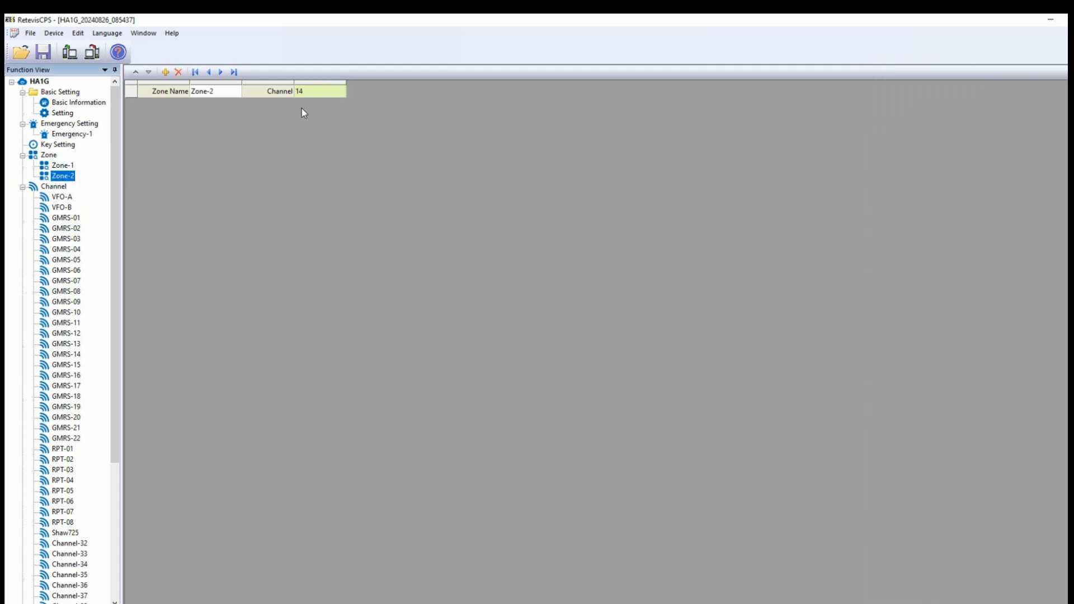
pyautogui.click(311, 93)
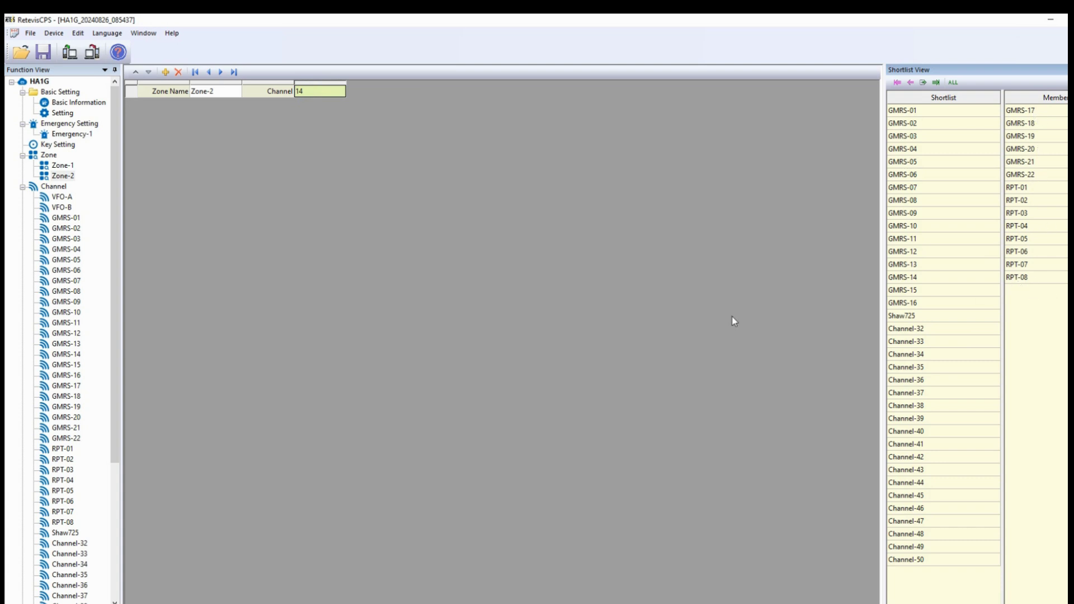
pyautogui.rightClick(57, 177)
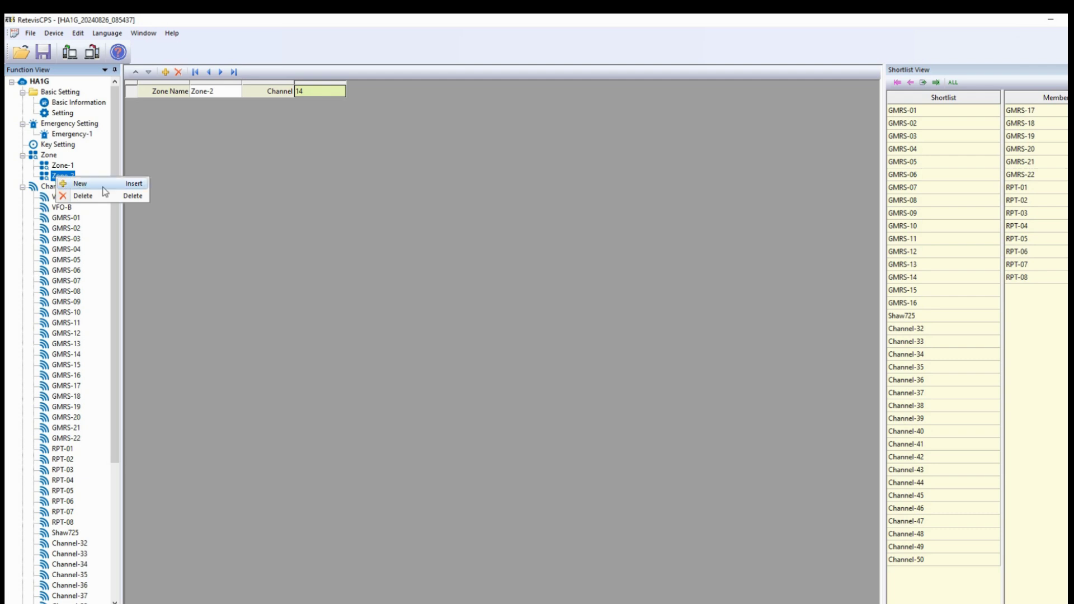
pyautogui.click(298, 223)
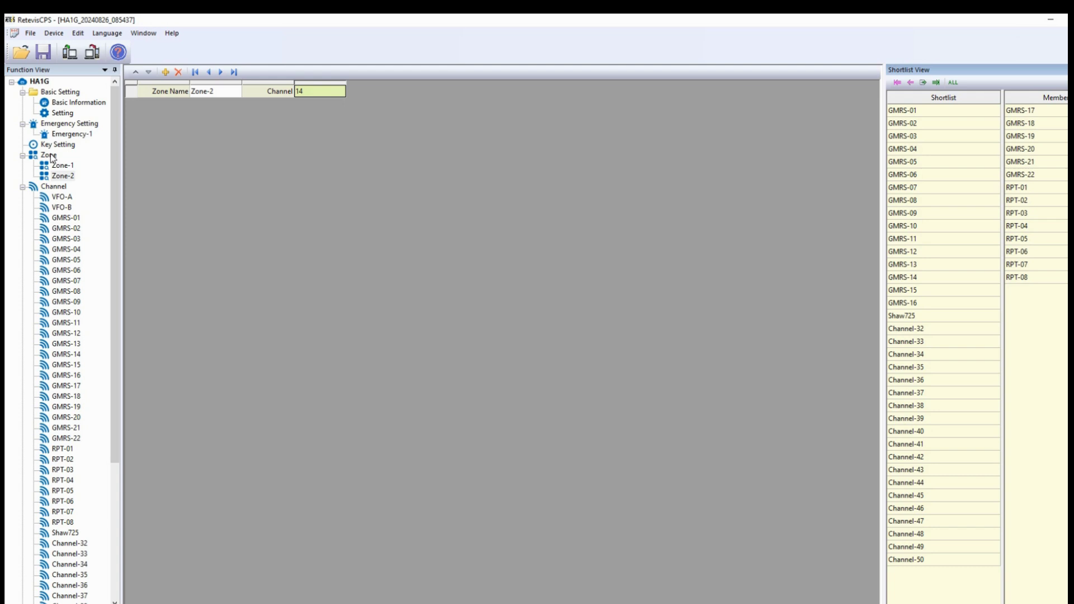
# - View the radio's model and version under Basic Information, then open the Setting page
pyautogui.click(66, 92)
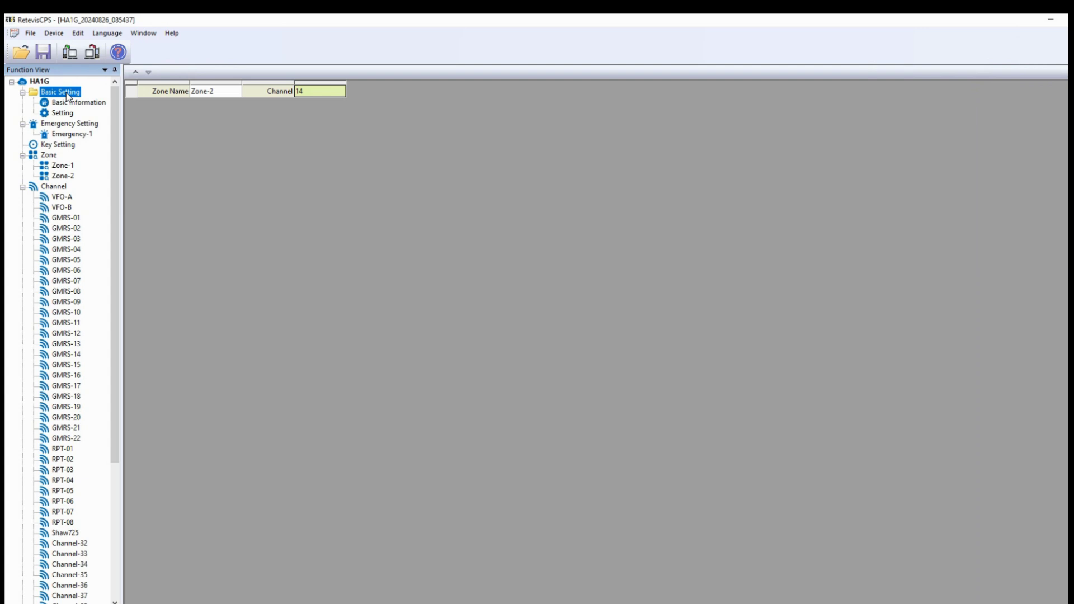
pyautogui.click(75, 104)
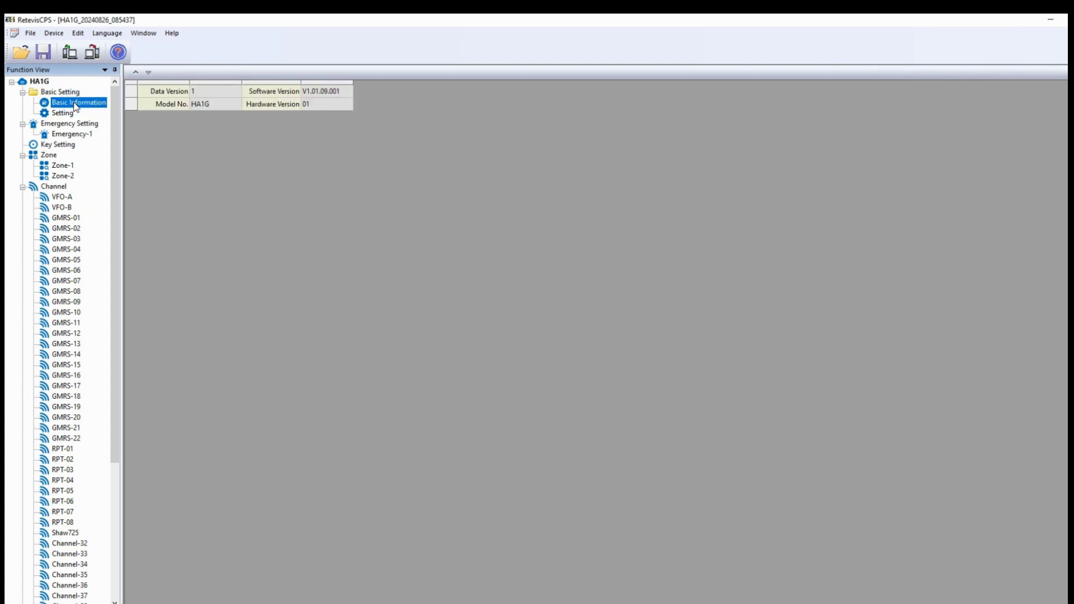
pyautogui.click(62, 114)
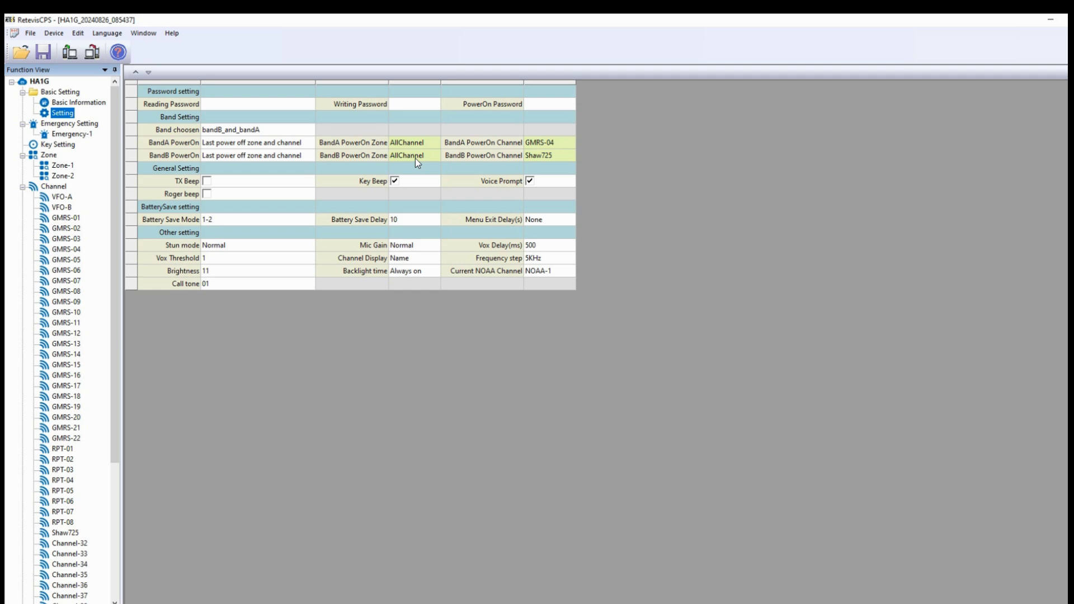
pyautogui.click(415, 159)
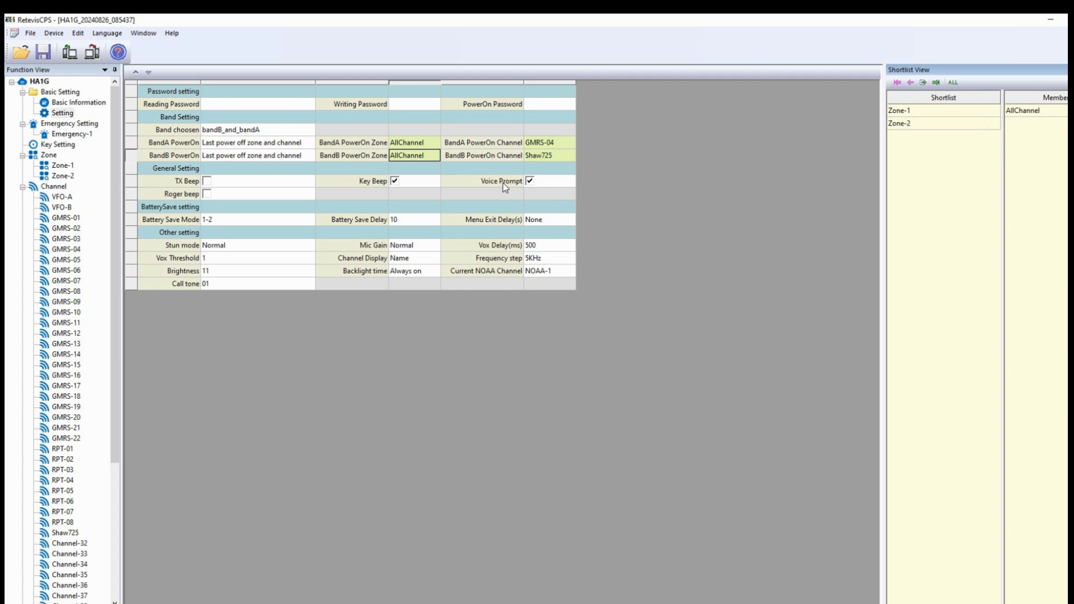
pyautogui.click(479, 168)
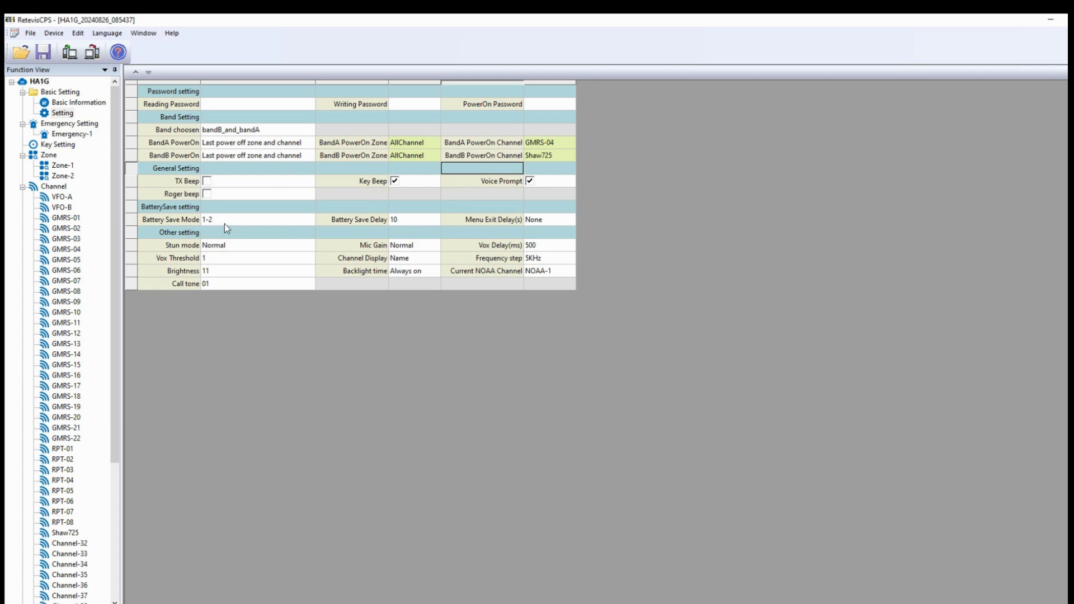
pyautogui.click(224, 224)
pyautogui.click(311, 219)
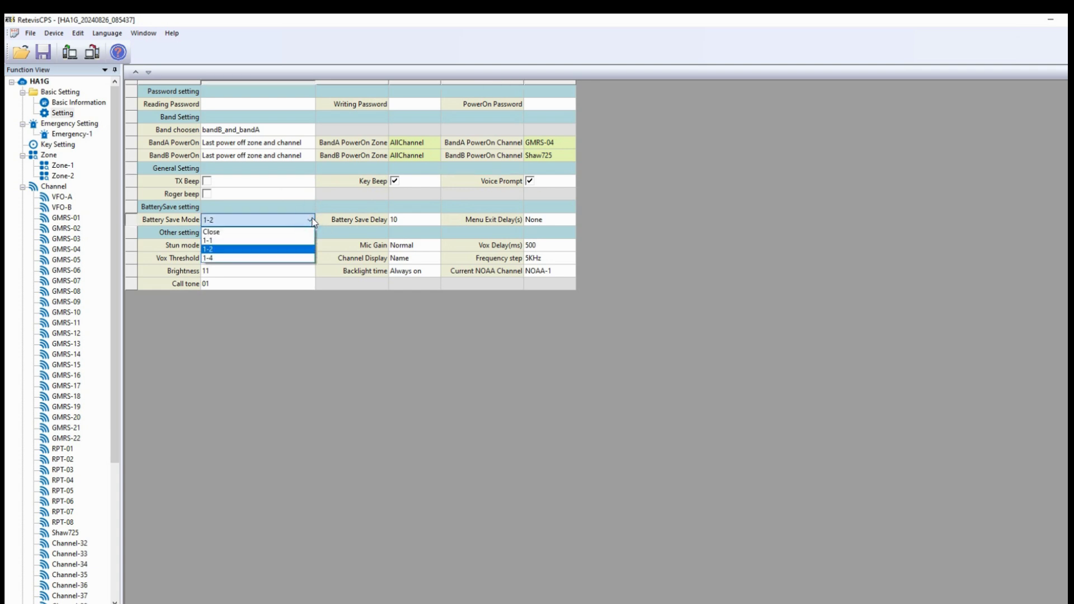
pyautogui.click(240, 249)
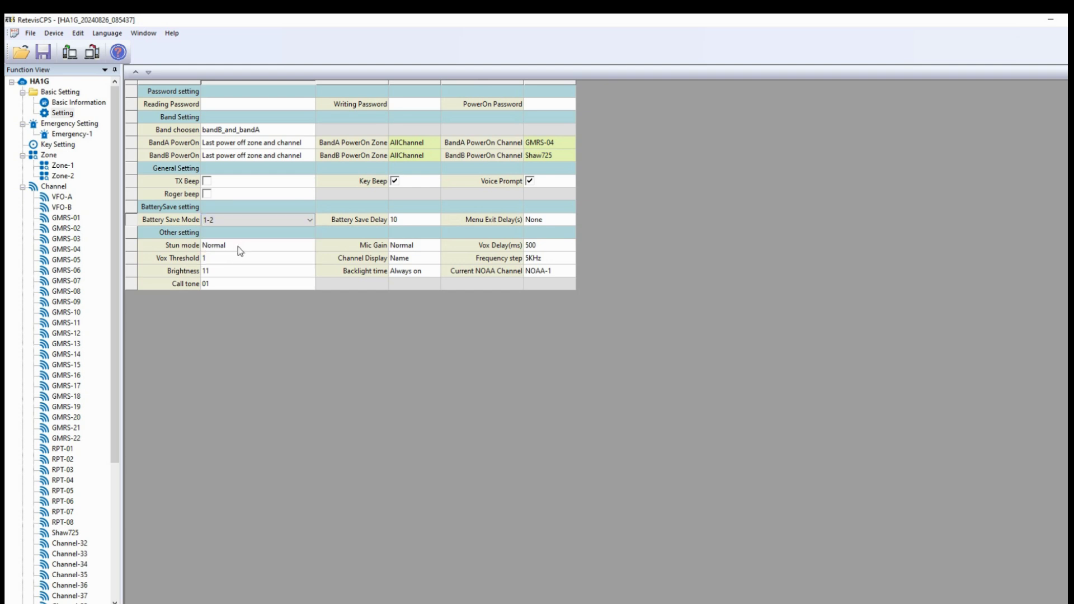
pyautogui.click(412, 249)
pyautogui.click(412, 250)
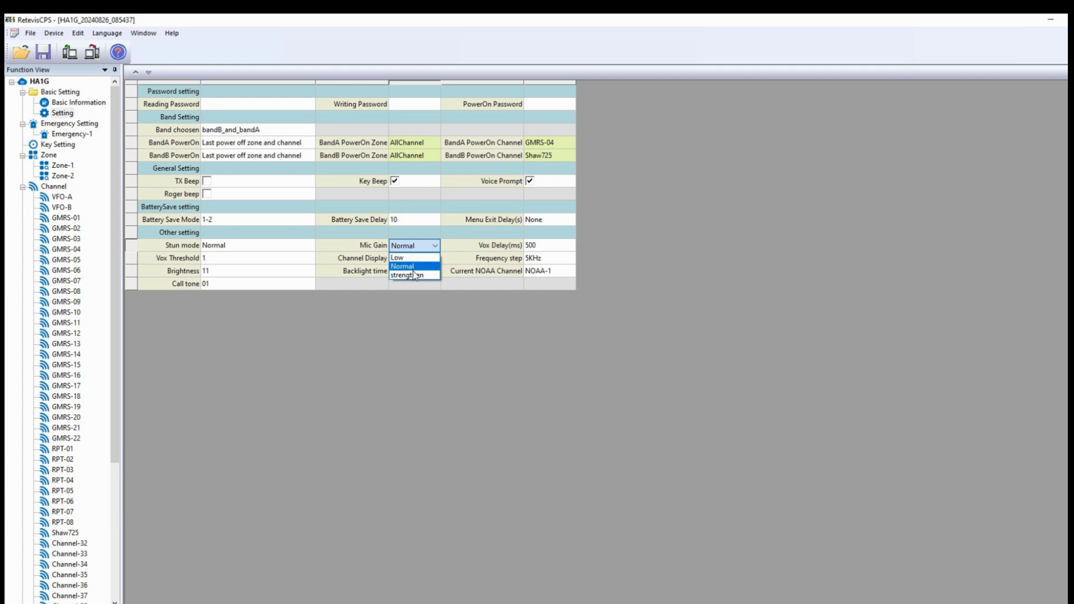
pyautogui.click(417, 344)
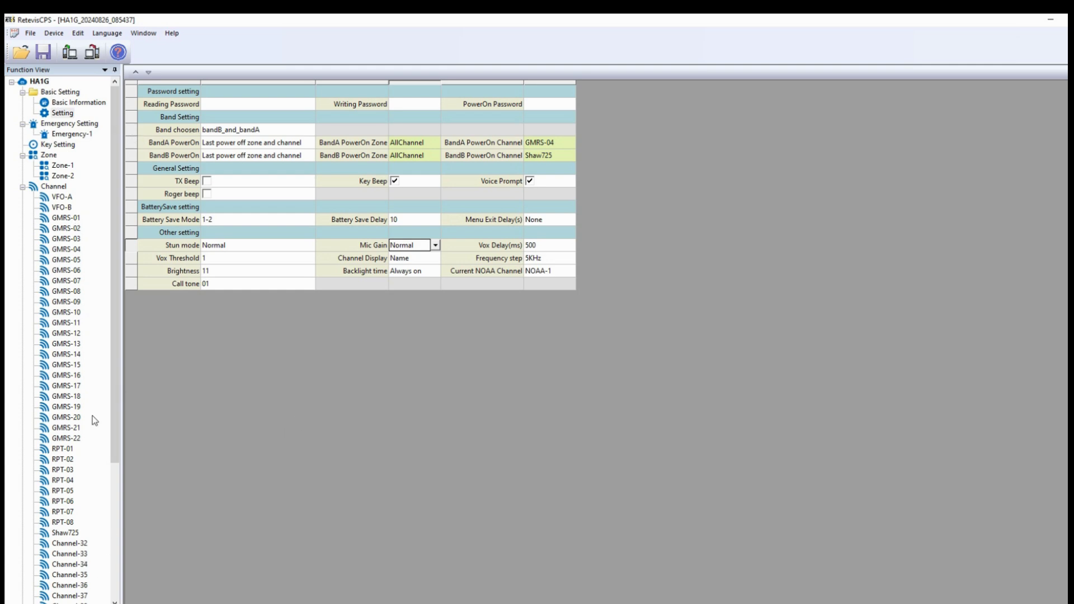
# - Save the codeplug as HA1G_20240826_085437.rtcps and bring up the Write dialog on COM4
pyautogui.click(43, 53)
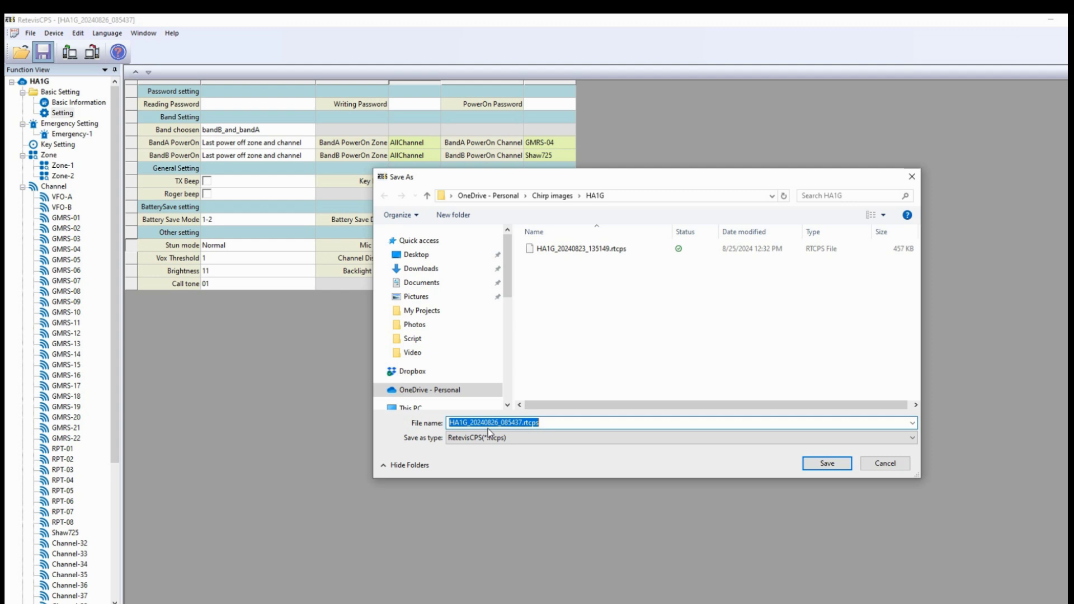
pyautogui.click(827, 464)
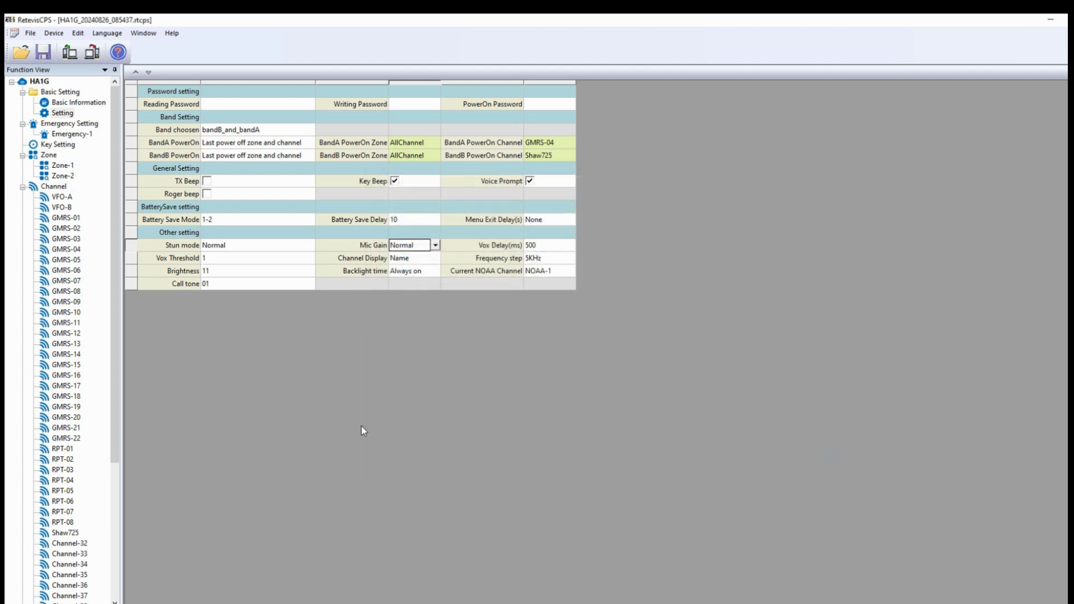
pyautogui.hotkey('ctrl', 'w')
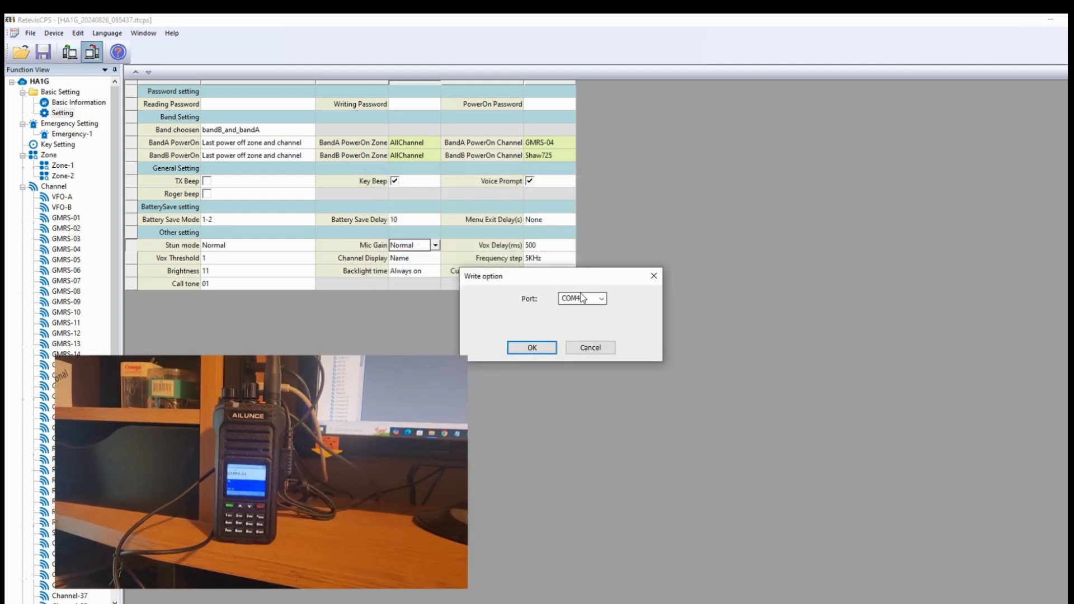
# - Write the edited channel data to the radio on COM4, confirming and acknowledging completion
pyautogui.click(529, 344)
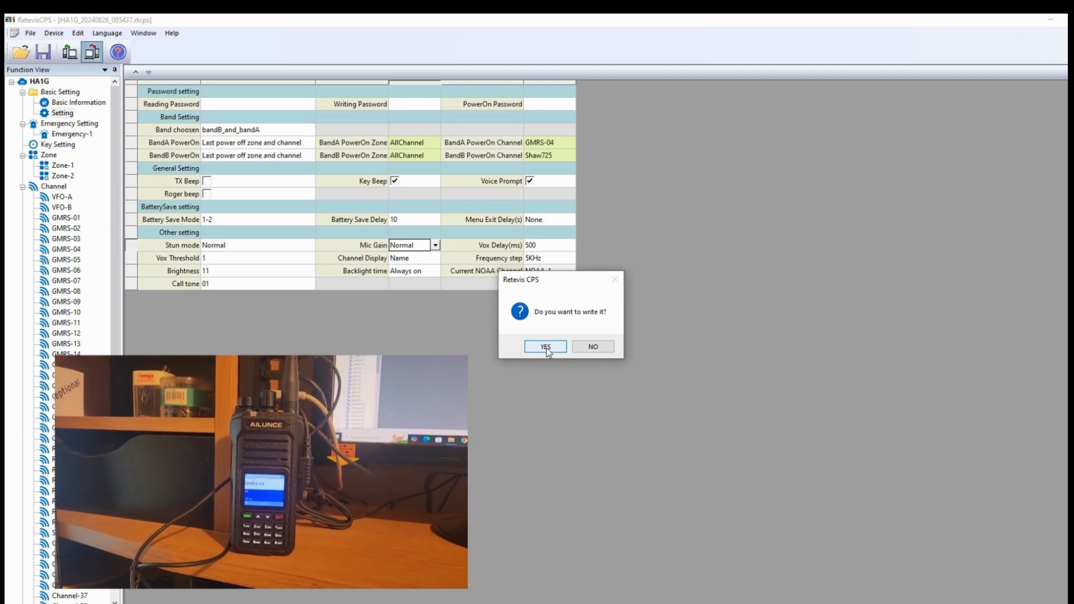
pyautogui.click(546, 347)
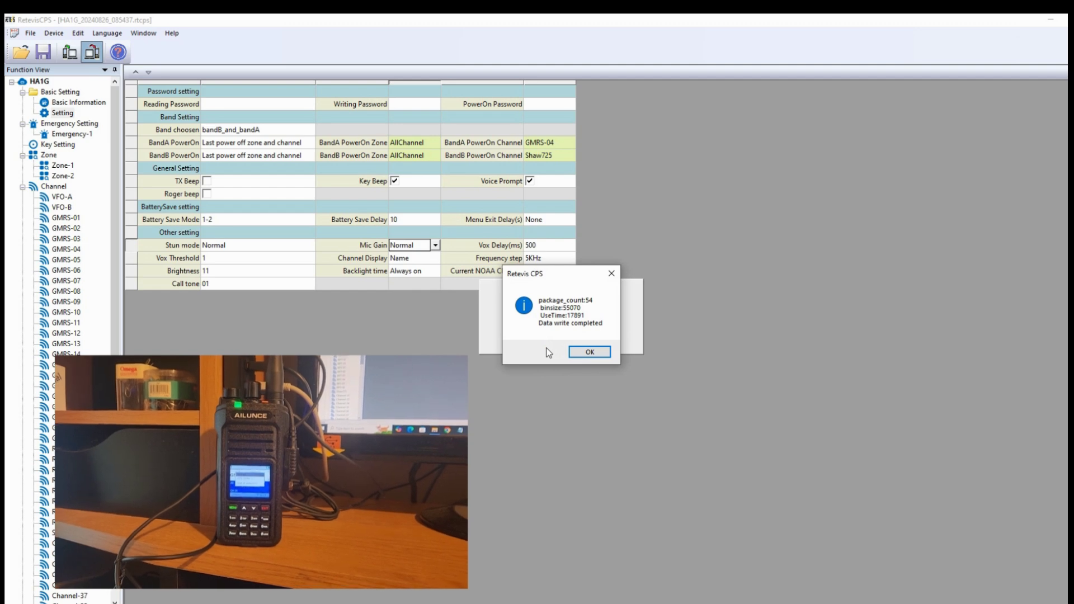
pyautogui.click(585, 356)
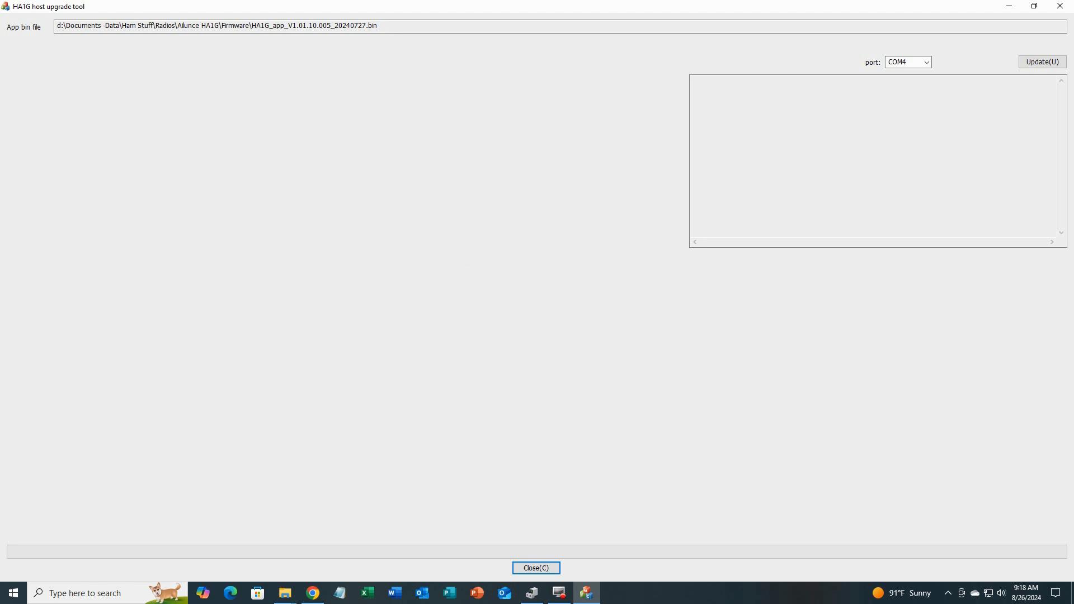
# - Bring Device Manager alongside to check the USB-SERIAL CH340 cable is on COM4
pyautogui.moveTo(0, 149); pyautogui.dragTo(532, 149)
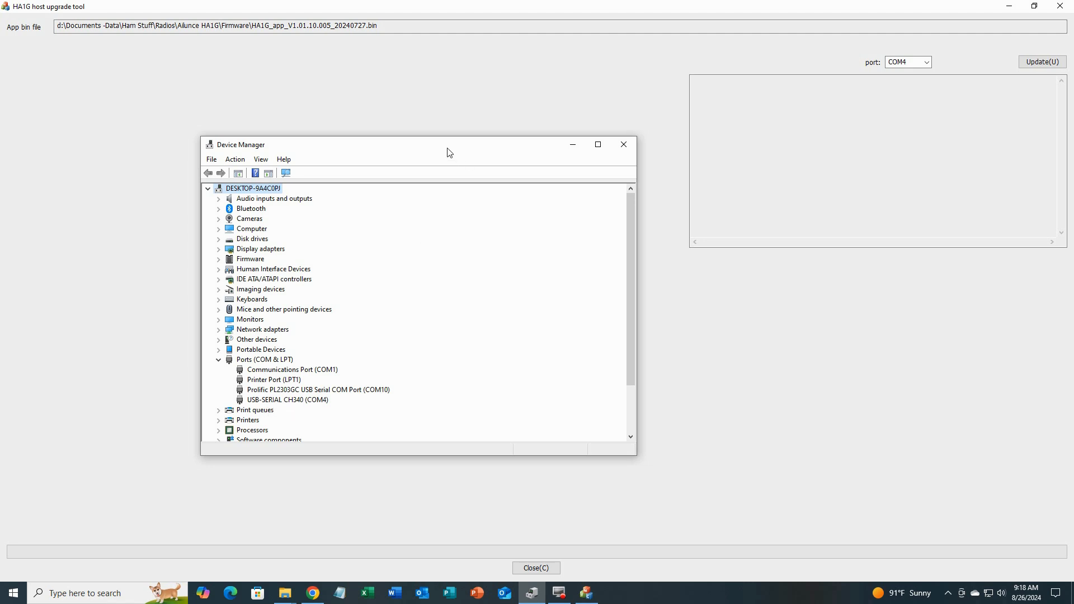
# - Move Device Manager off-screen so the HA1G host upgrade tool is visible
pyautogui.moveTo(449, 153); pyautogui.dragTo(0, 187)
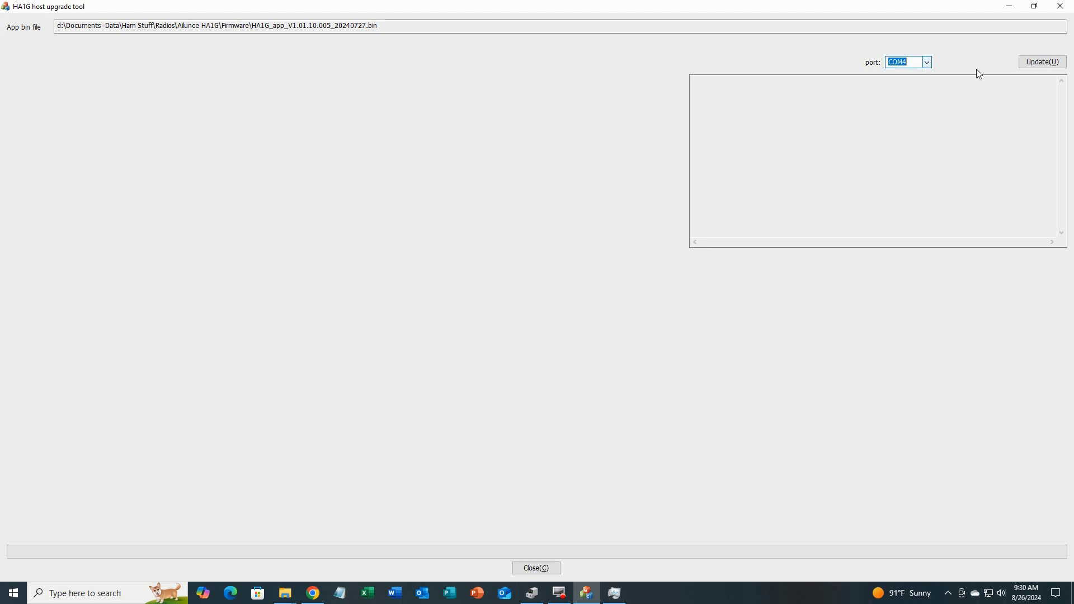
# - Start writing firmware HA1G_app_V1.01.10.005_20240727.bin to the radio over COM4
pyautogui.click(1040, 62)
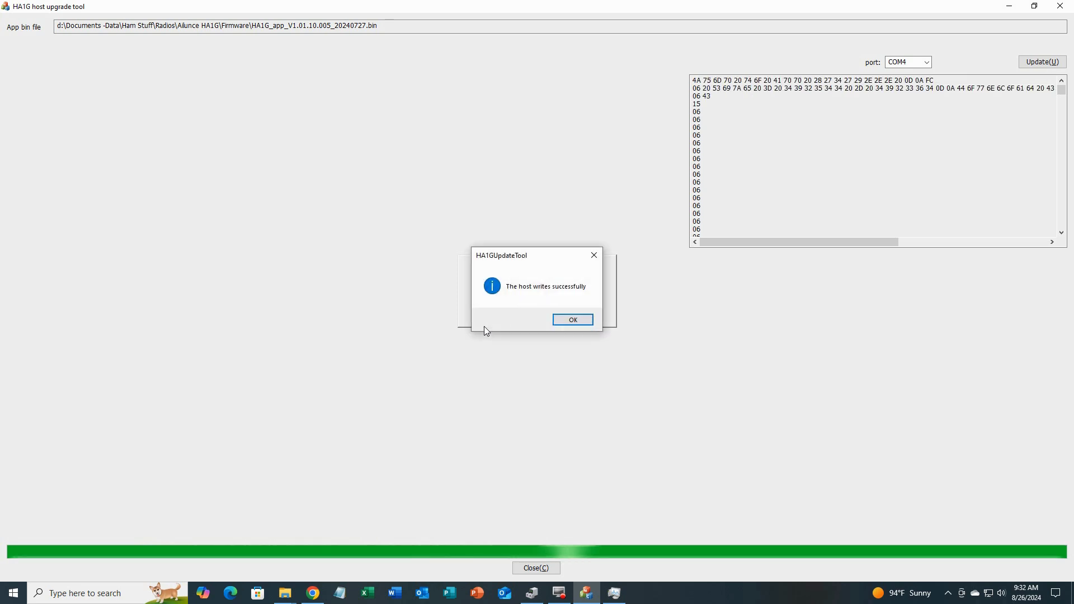
pyautogui.click(572, 321)
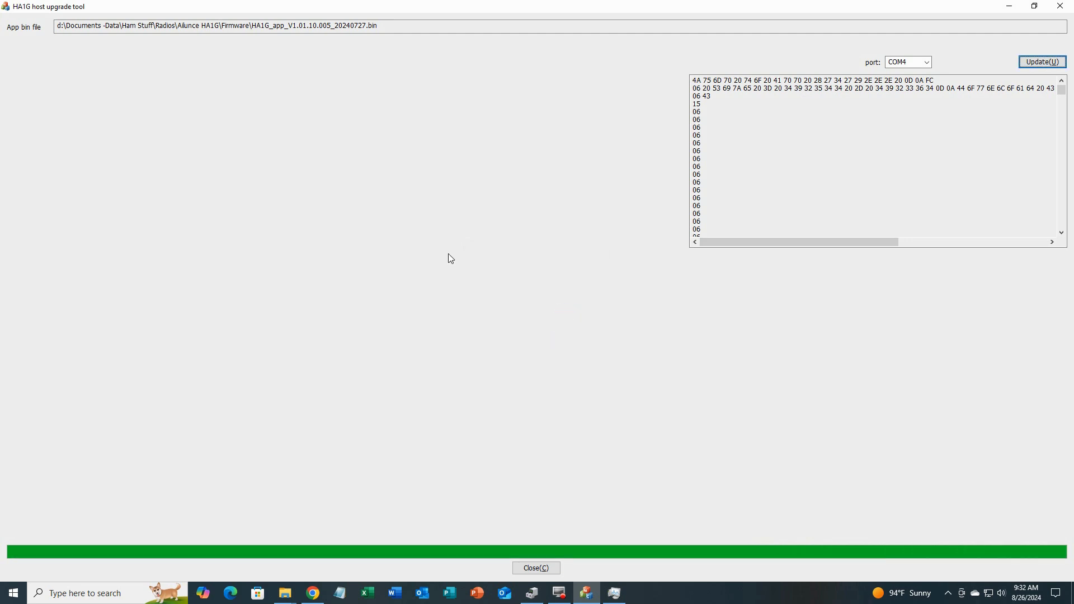